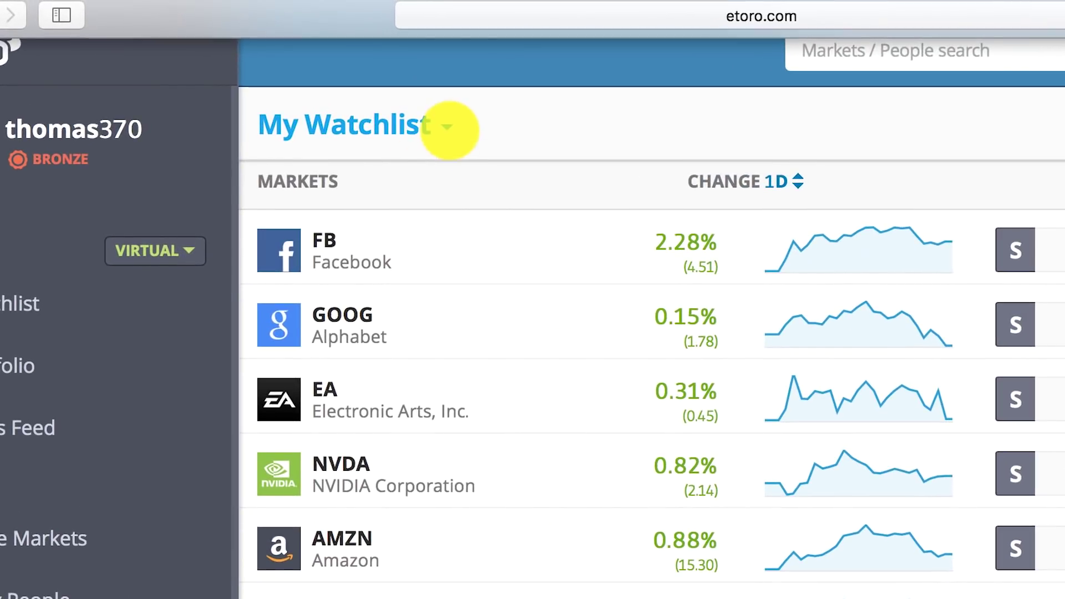
- Switch from My Watchlist to the June 2018 watchlist
click(420, 109)
scroll(383, 403, down, 2)
scroll(403, 454, down, 2)
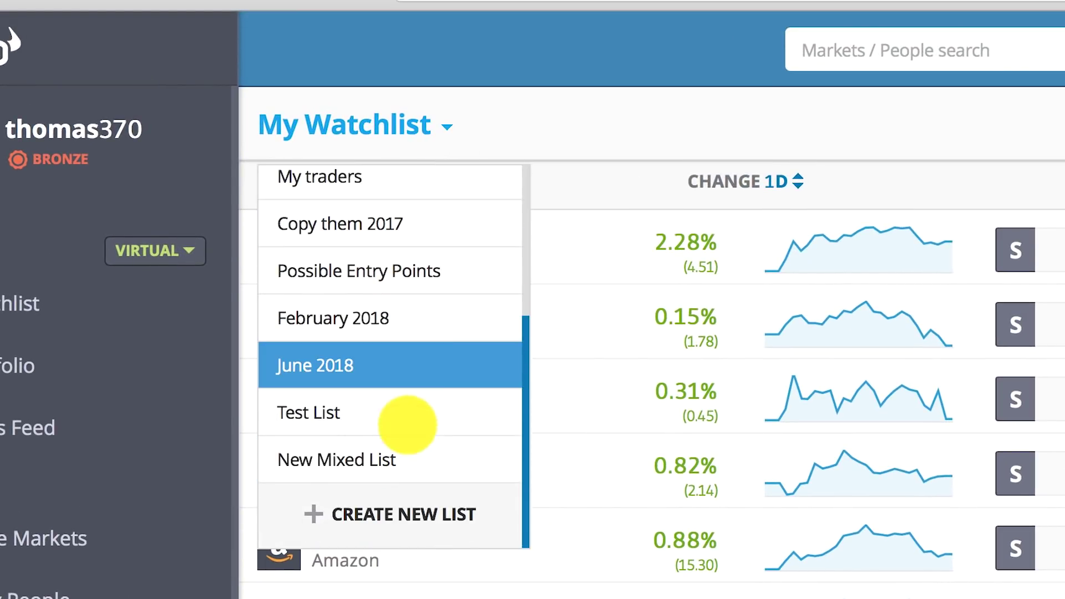
click(369, 364)
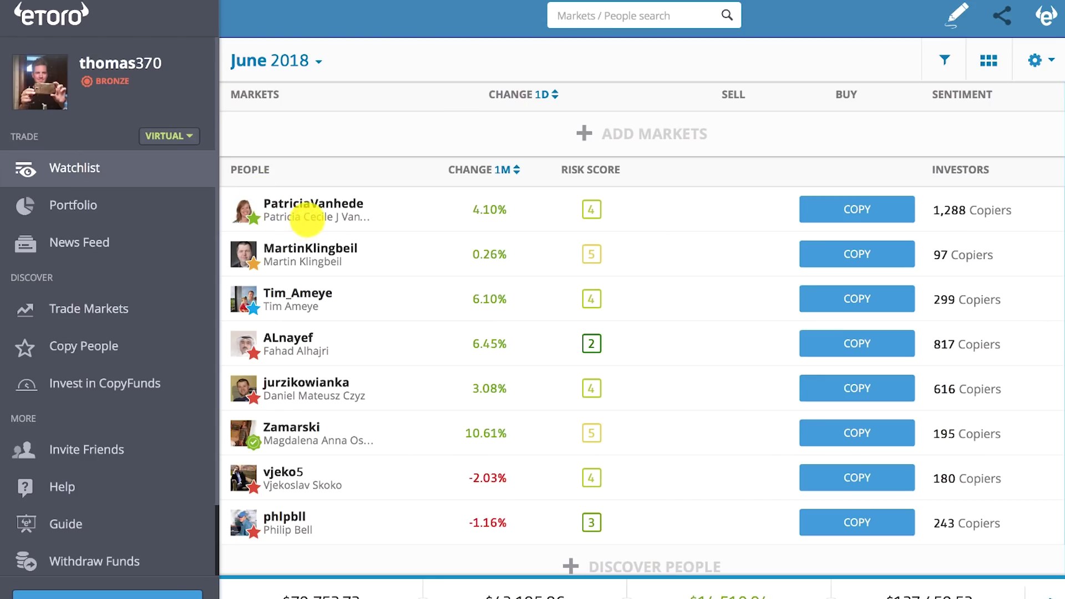
- Open the first listed trader's profile and show their performance chart
click(253, 215)
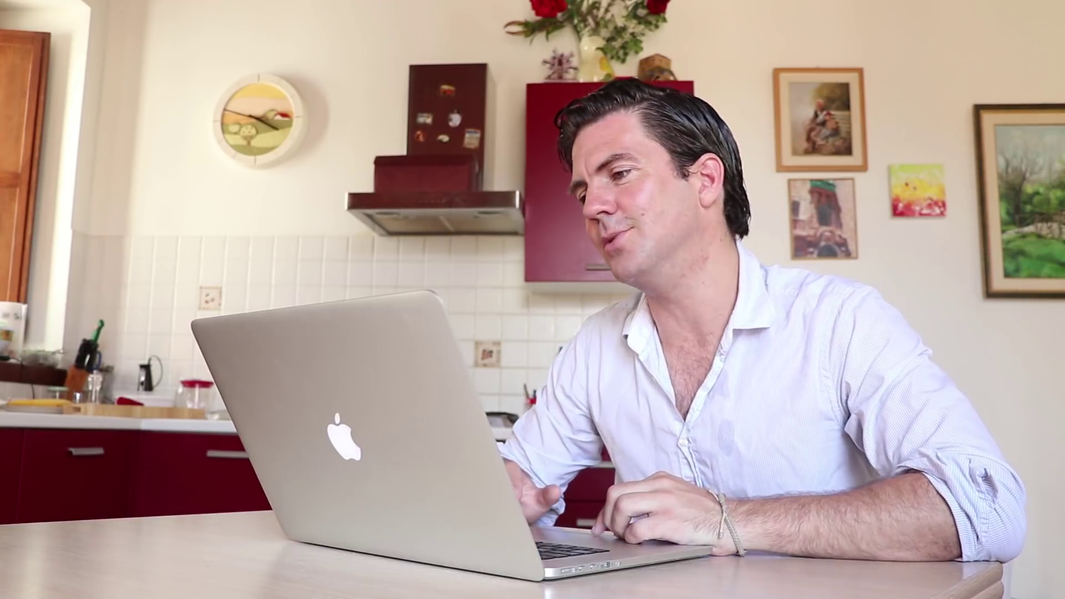
click(858, 185)
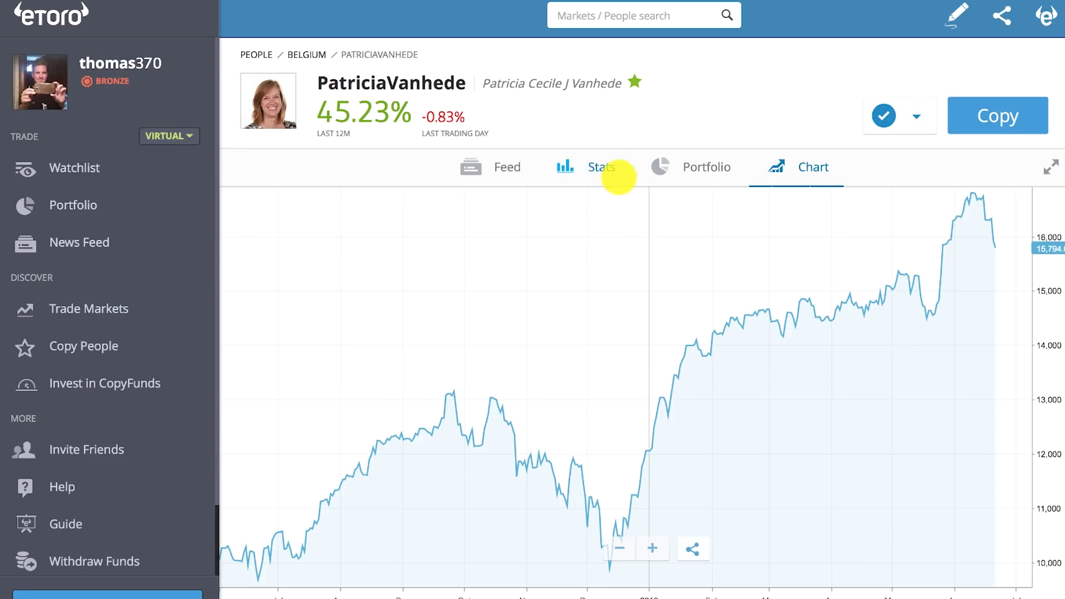
- Examine the trader's monthly performance, risk score and trading statistics, and return to their performance chart
click(614, 172)
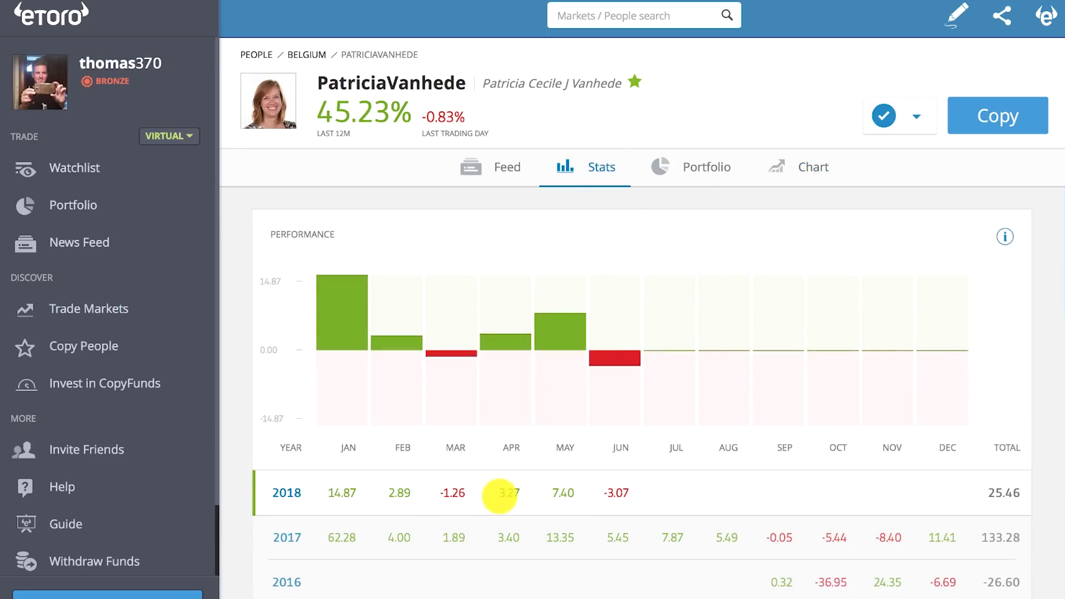
scroll(697, 527, down, 5)
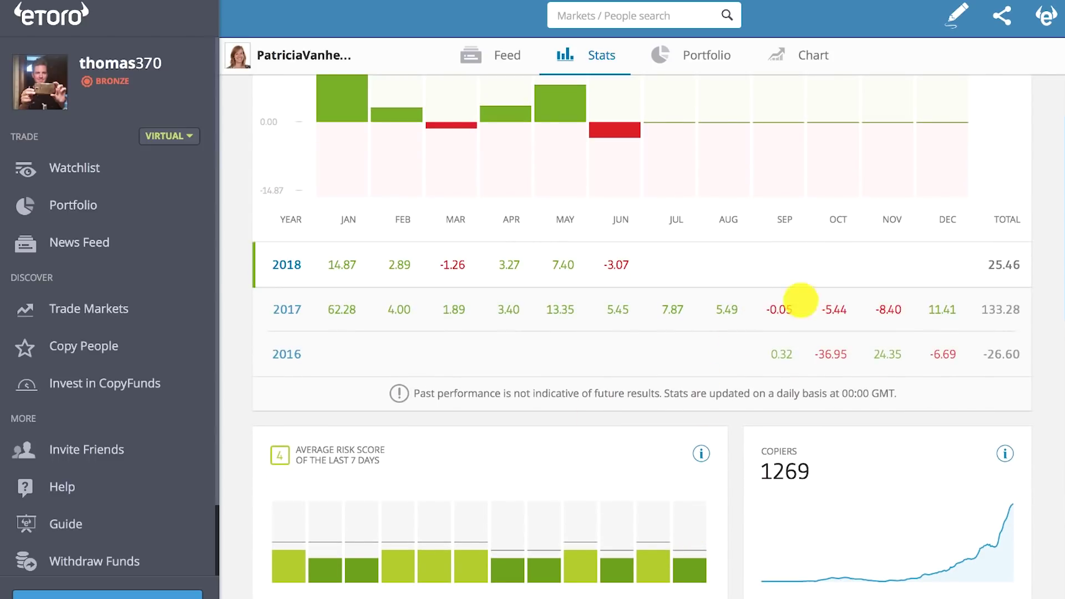
scroll(701, 264, down, 5)
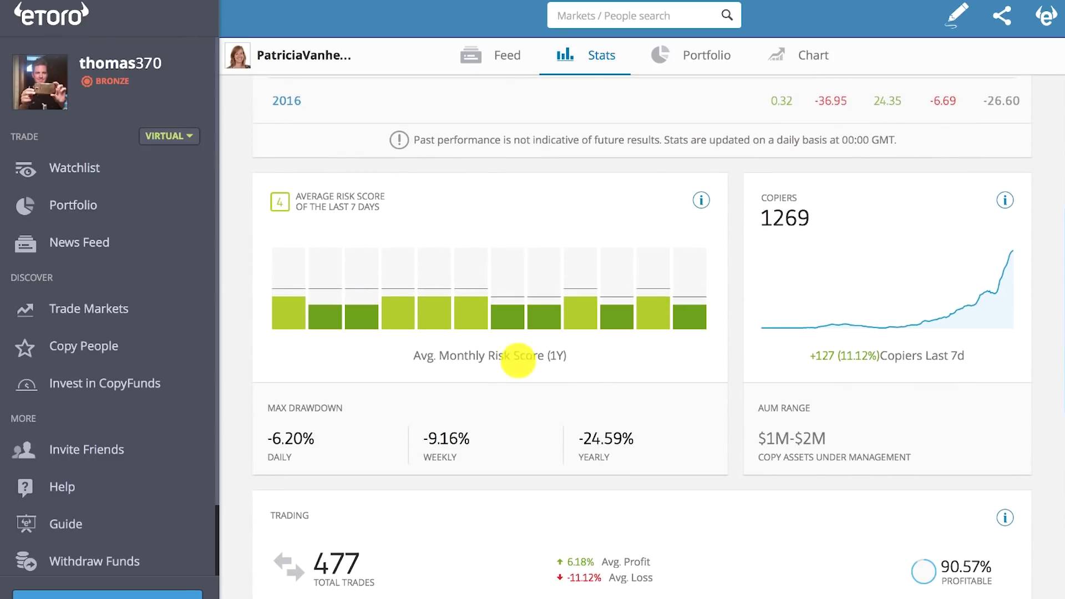
scroll(725, 320, down, 3)
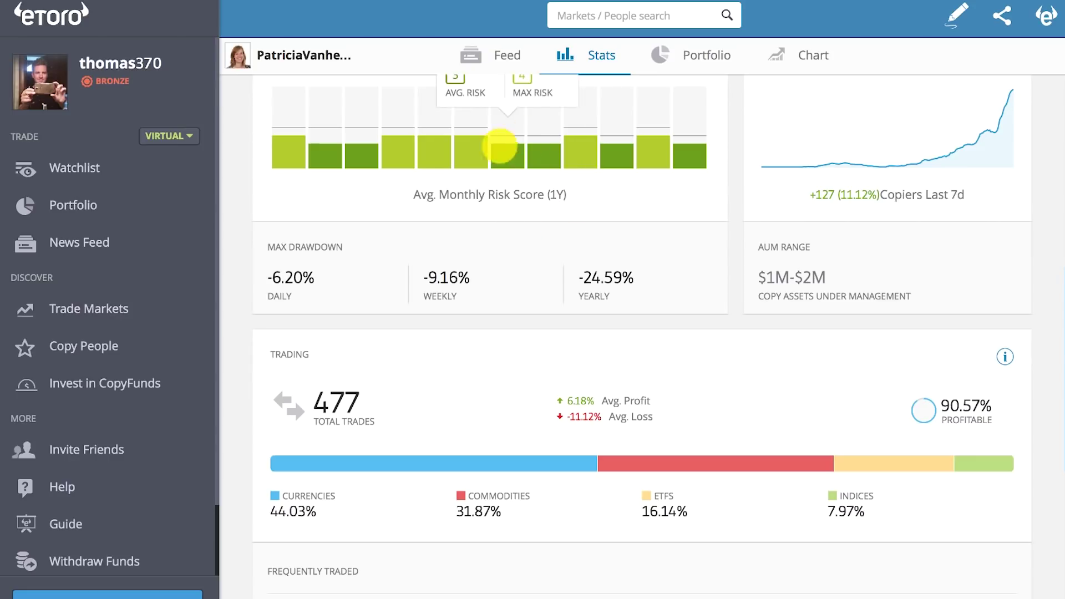
scroll(529, 168, up, 3)
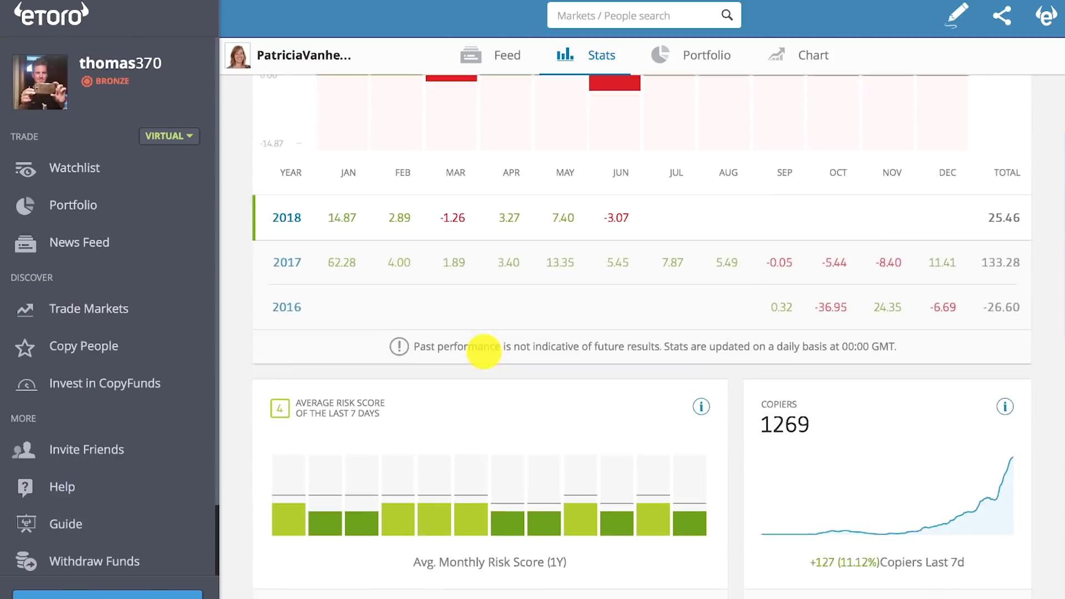
scroll(475, 280, up, 6)
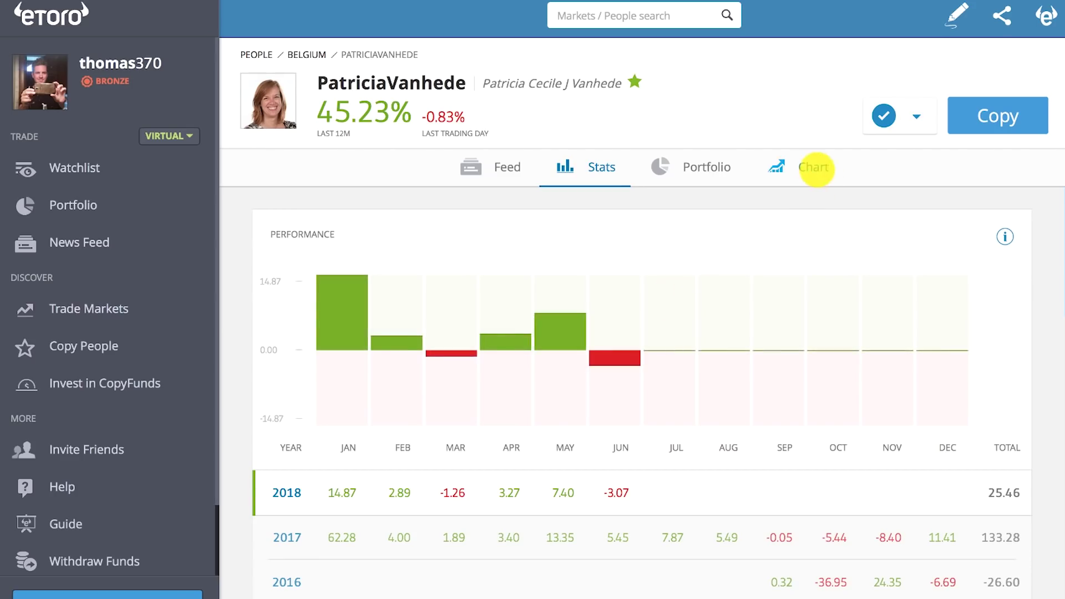
click(815, 166)
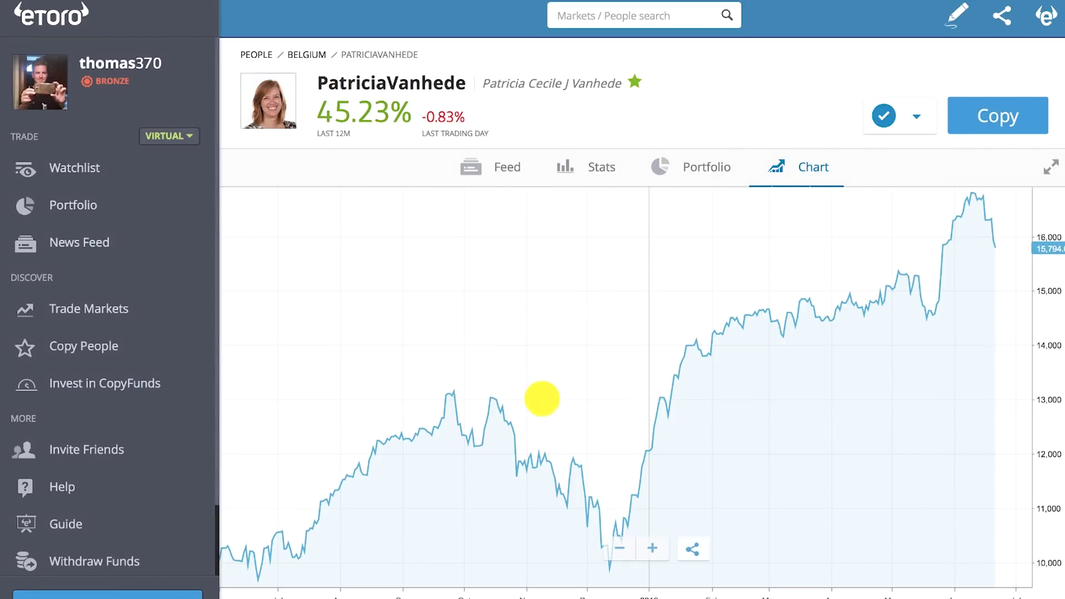
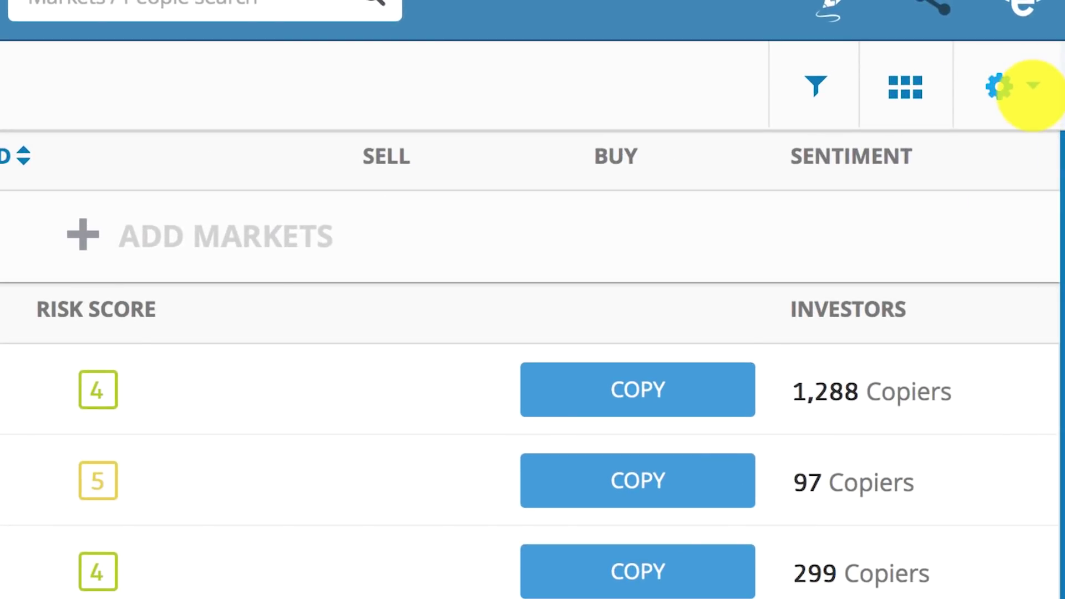
- Look through the watchlist's category filter options and preview the June 2018 list as cards, returning to the list view
click(815, 86)
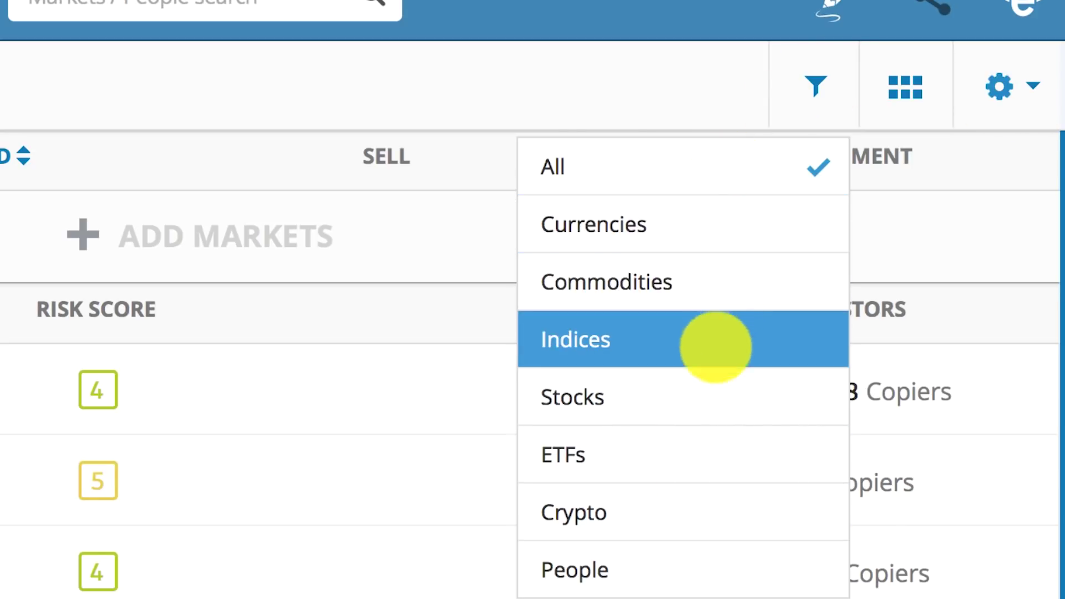
click(905, 87)
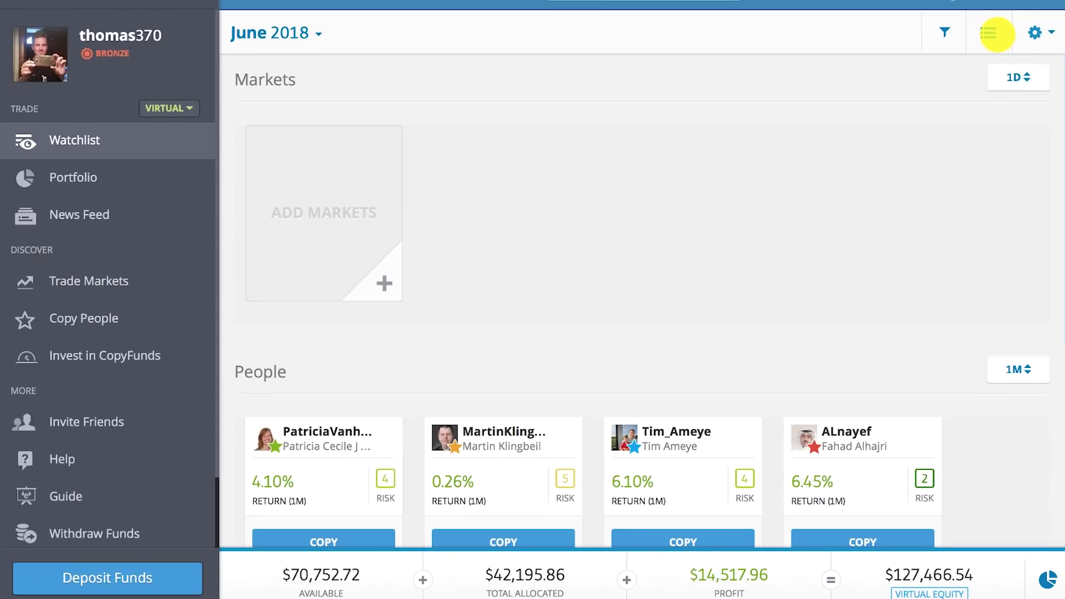
click(995, 33)
click(991, 34)
scroll(738, 287, down, 8)
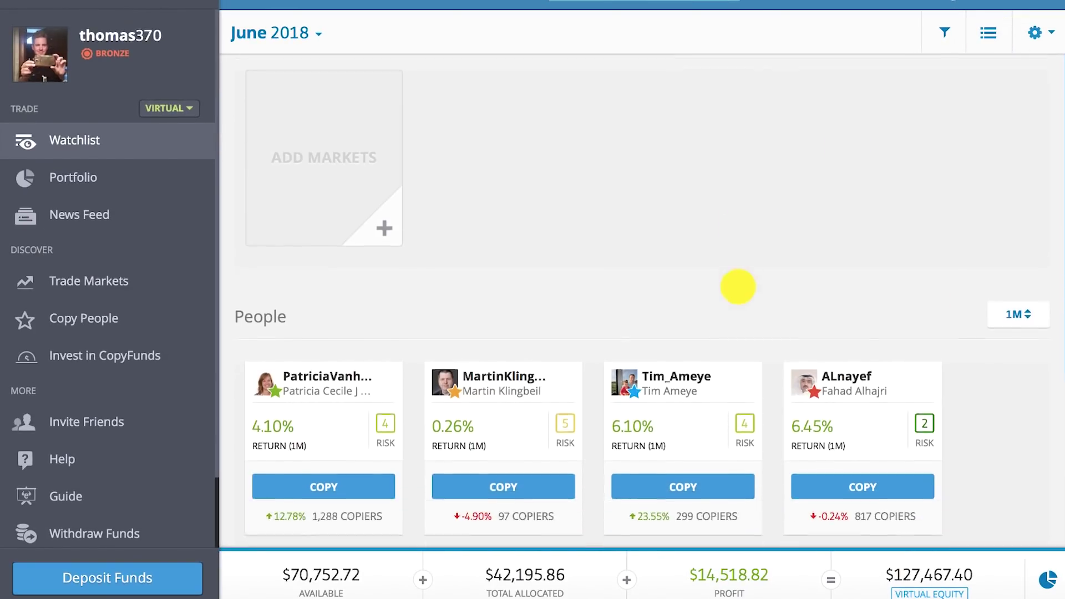
scroll(738, 286, up, 10)
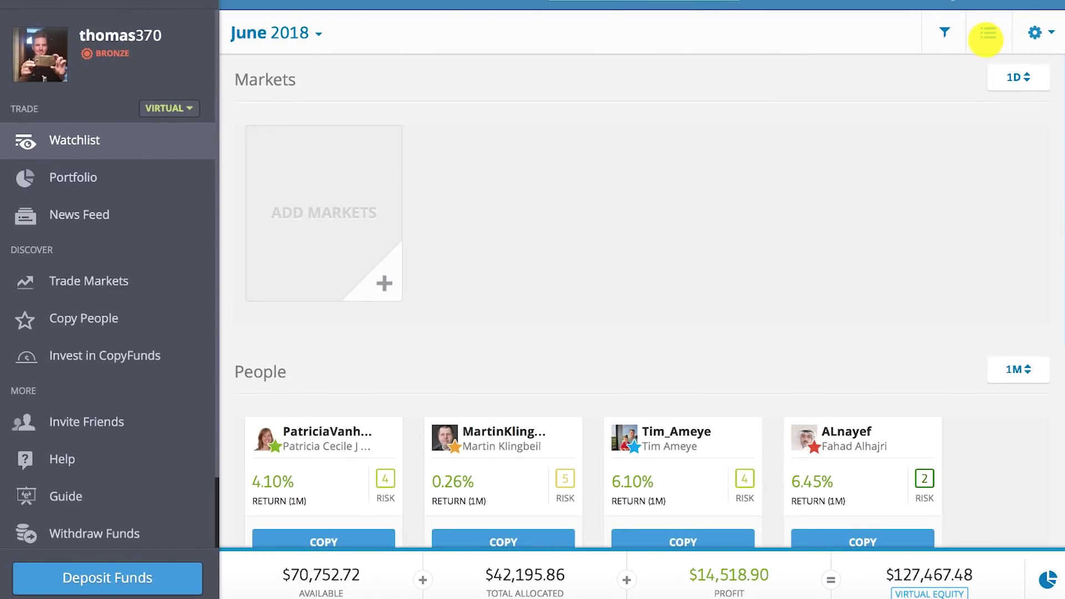
click(987, 34)
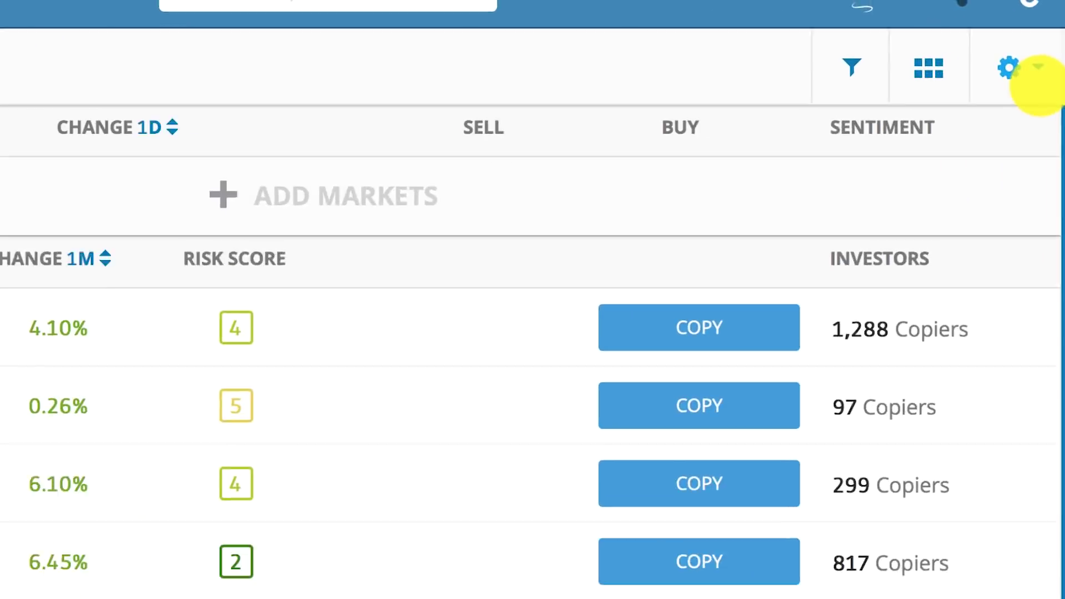
- Launch ProCharts for the June 2018 watchlist to compare the traders' charts
click(1040, 36)
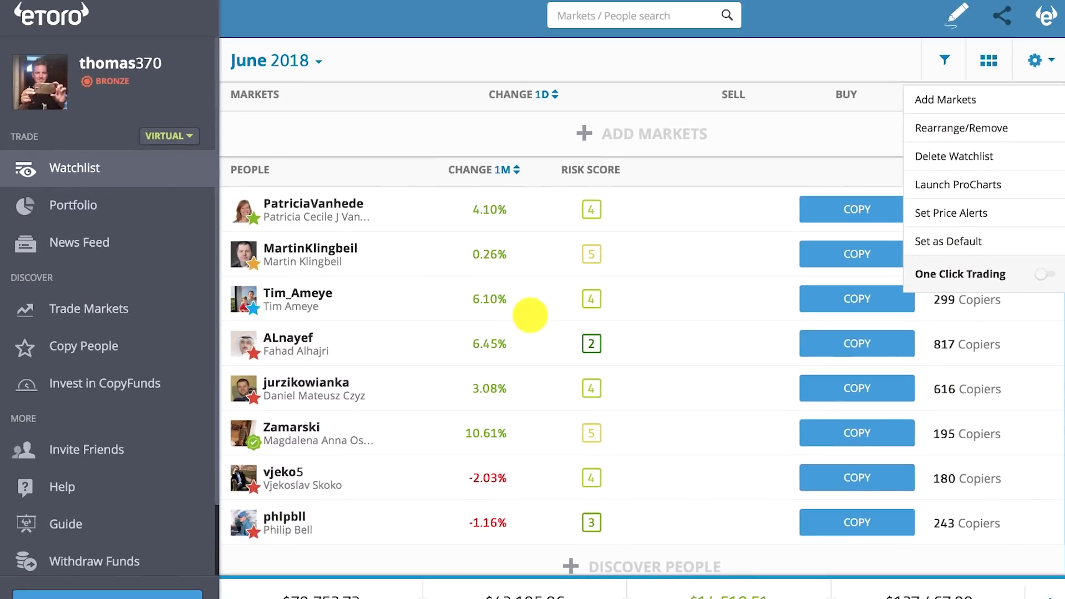
scroll(377, 250, down, 1)
scroll(375, 249, down, 1)
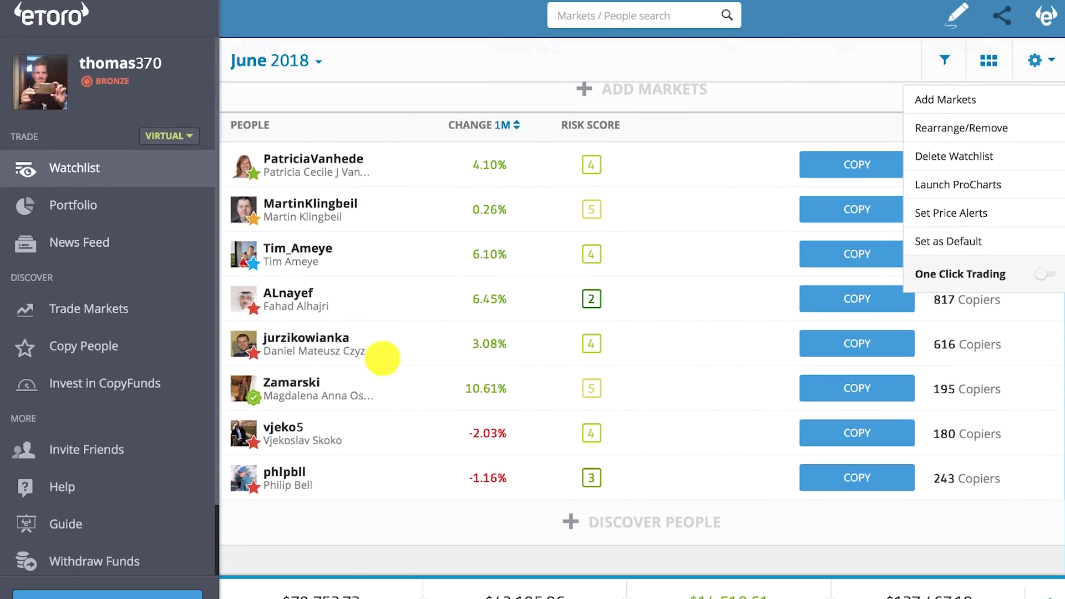
scroll(582, 302, up, 1)
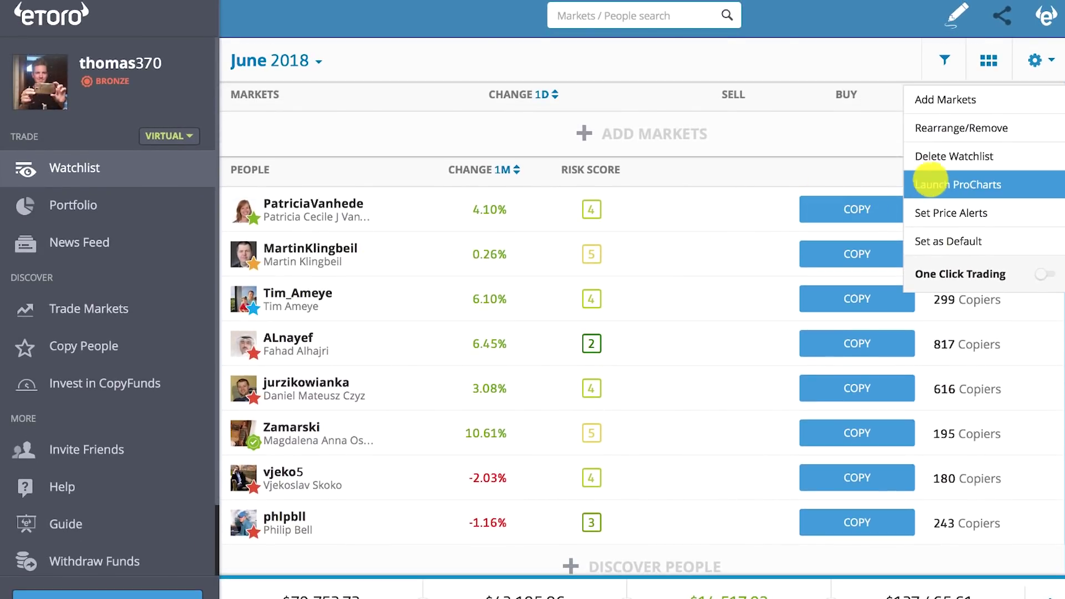
click(934, 182)
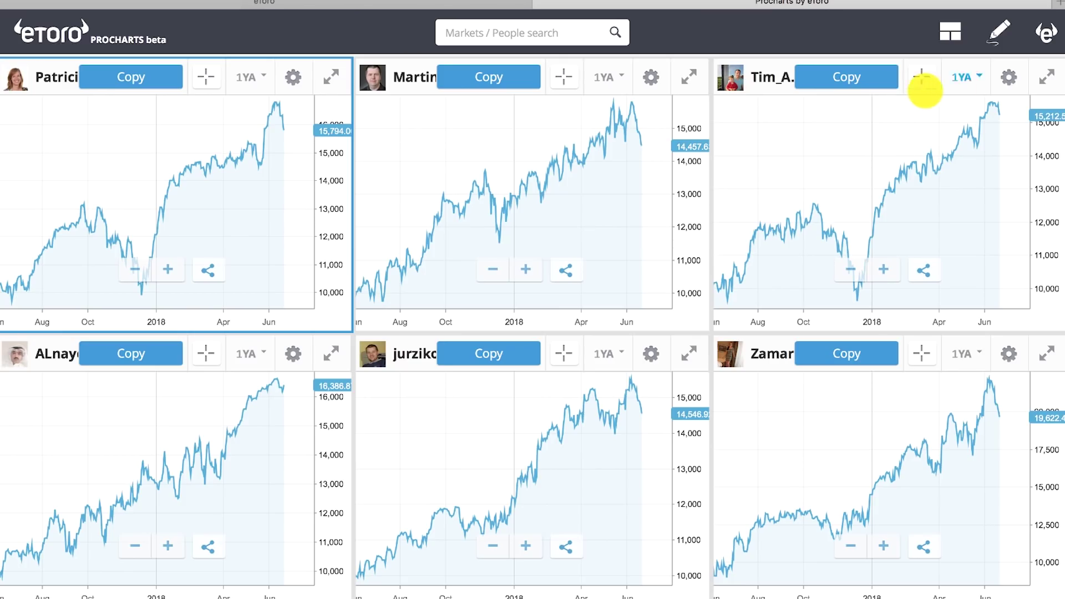
- Look at the chart settings for the third trader in ProCharts, and close ProCharts to return to the watchlist
click(1007, 78)
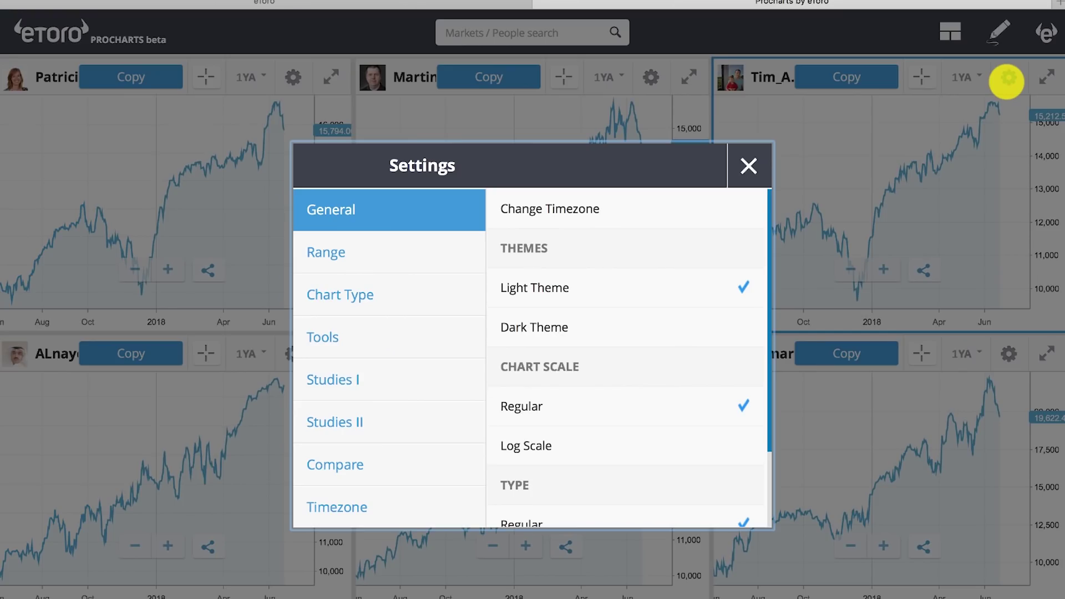
click(747, 166)
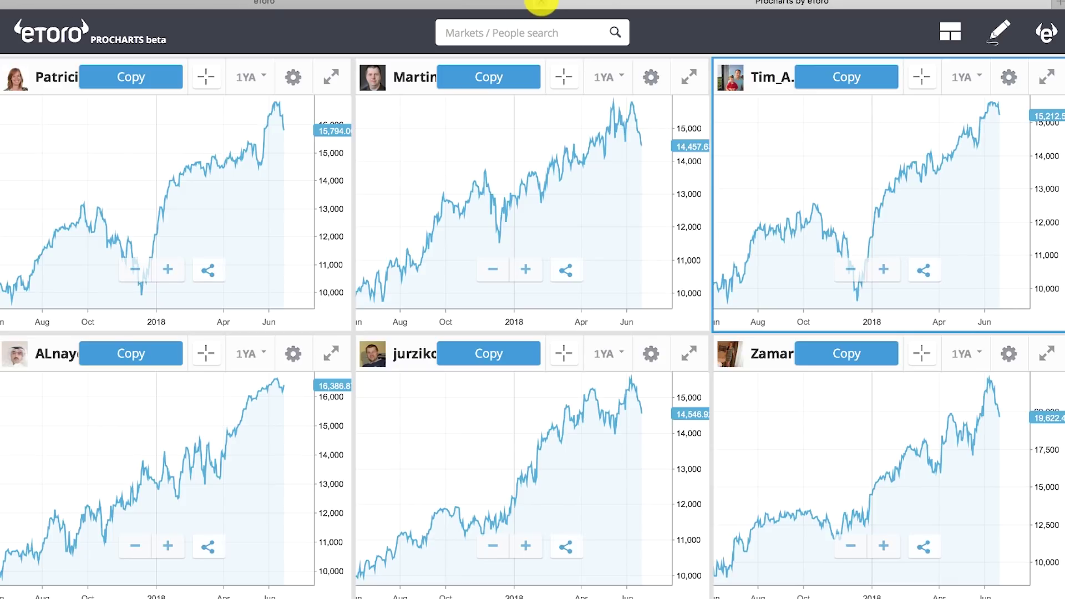
click(541, 4)
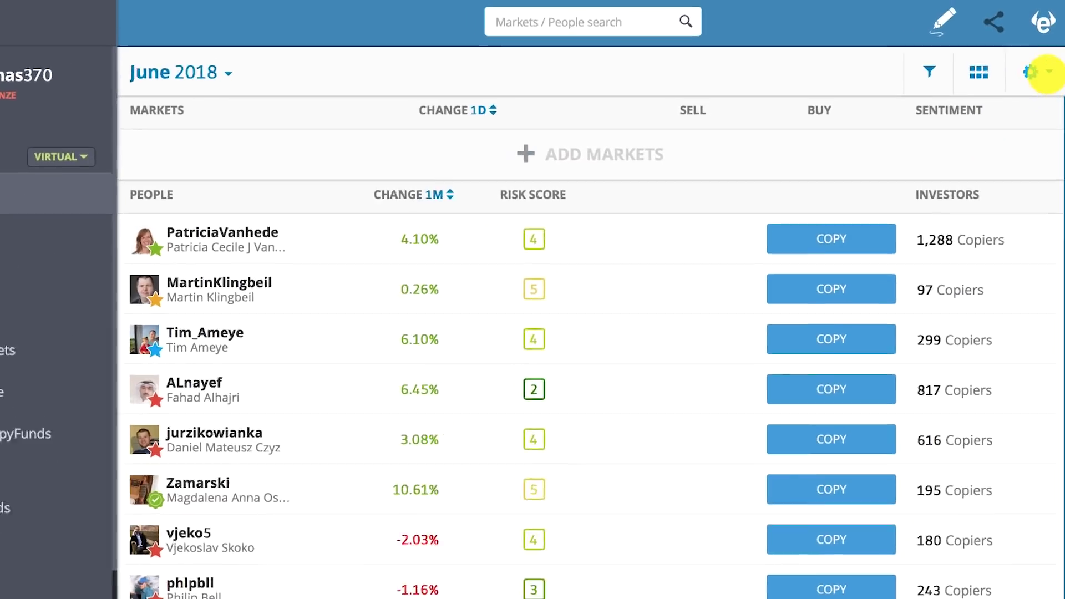
- Start rearranging the June 2018 watchlist and move the seventh listed trader up to third place
click(1035, 60)
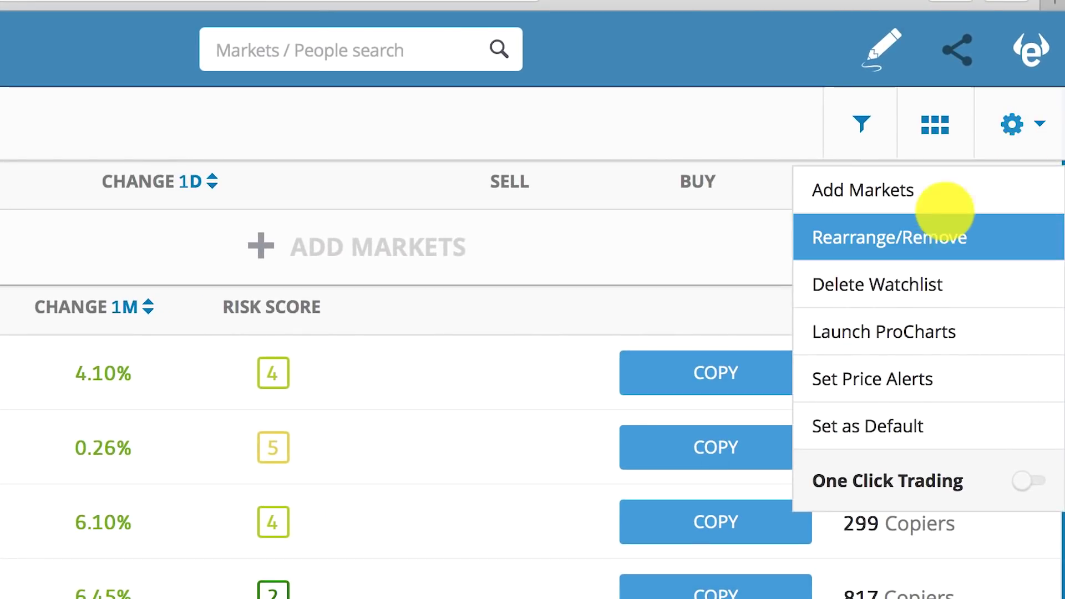
click(936, 224)
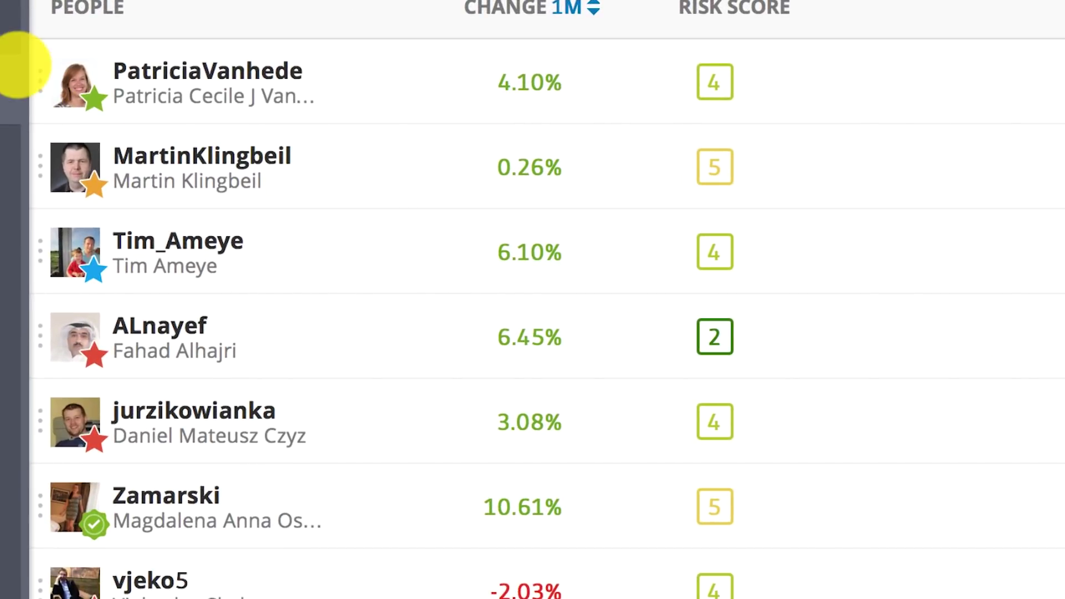
drag(37, 580, 50, 235)
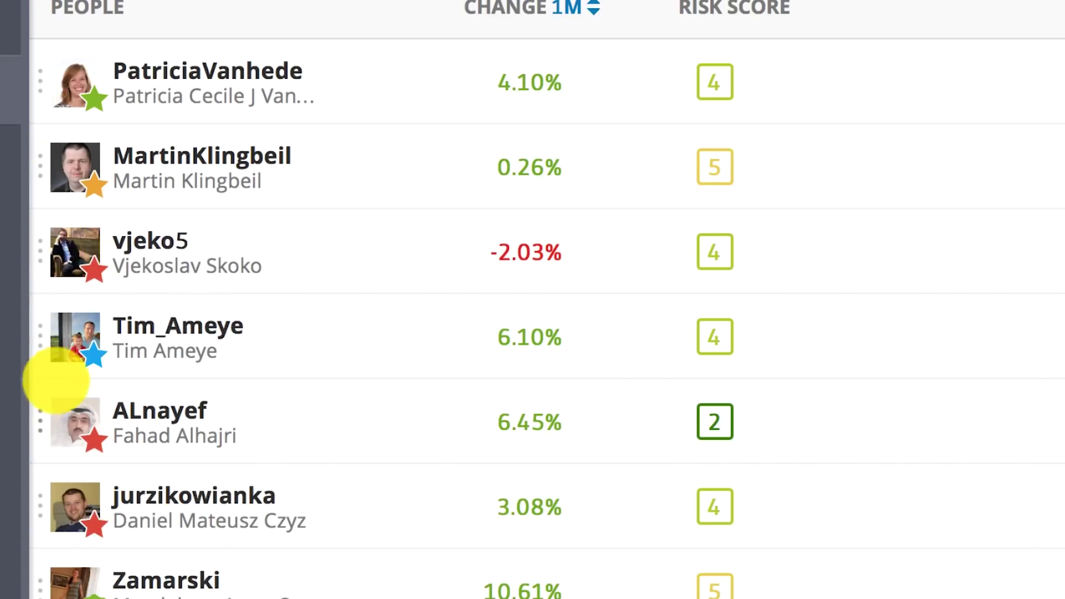
mouse_move(41, 339)
mouse_down()
mouse_move(38, 162)
mouse_move(28, 357)
mouse_move(27, 344)
mouse_up()
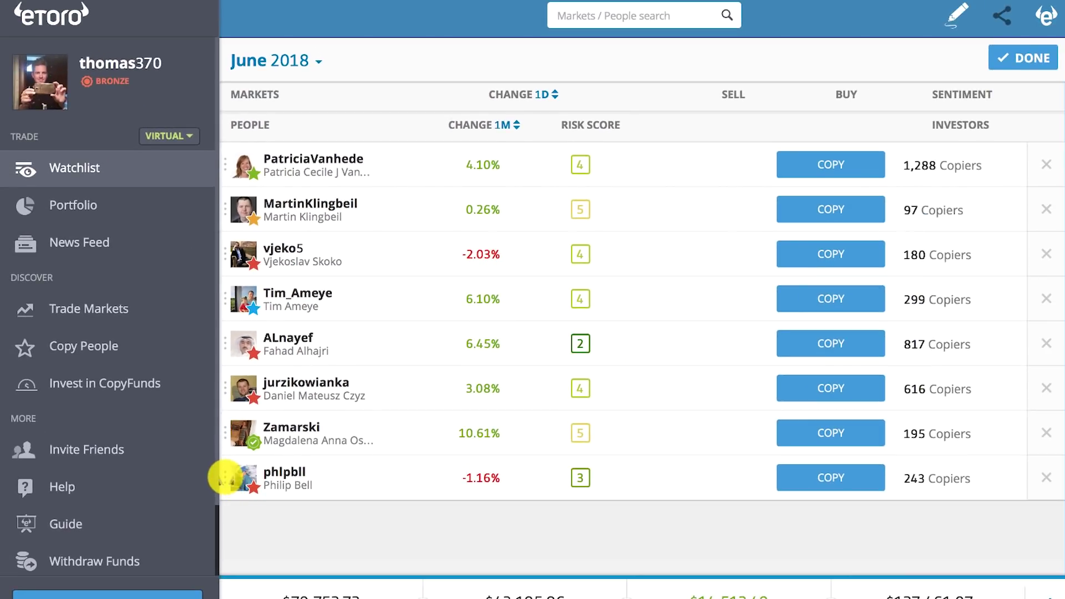
- Move the last listed trader to fifth place and the trader with the 10.61% monthly change to sixth, and finish rearranging
drag(225, 477, 226, 388)
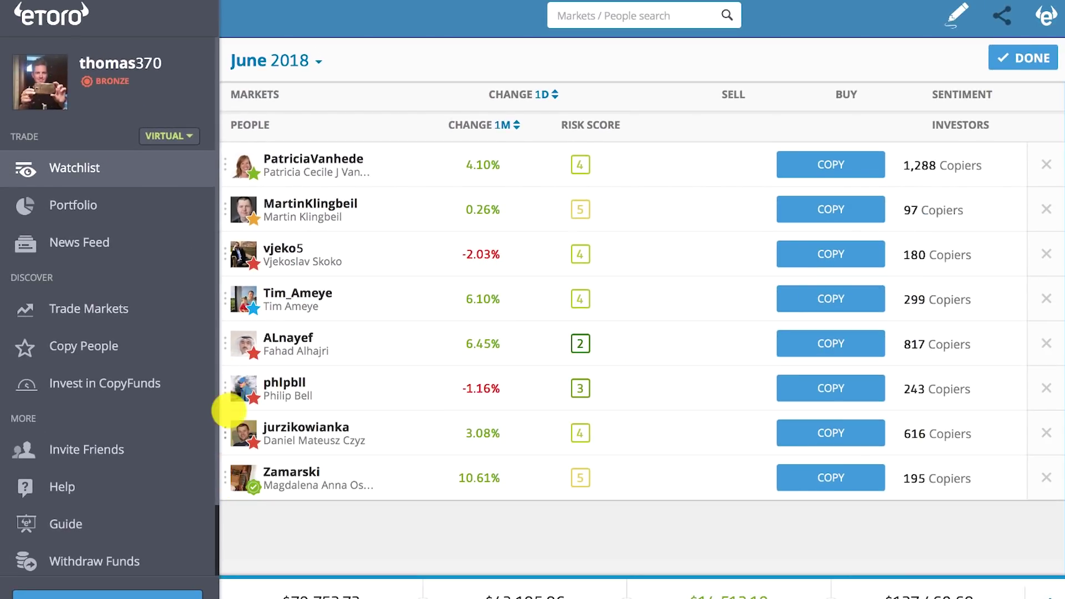
drag(227, 478, 238, 333)
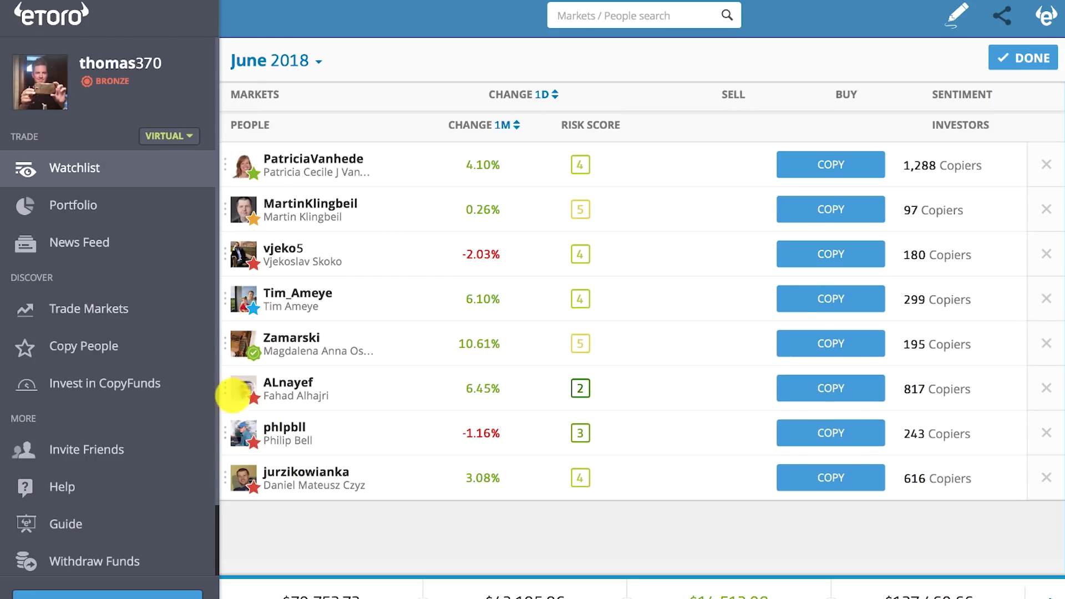
drag(228, 433, 233, 341)
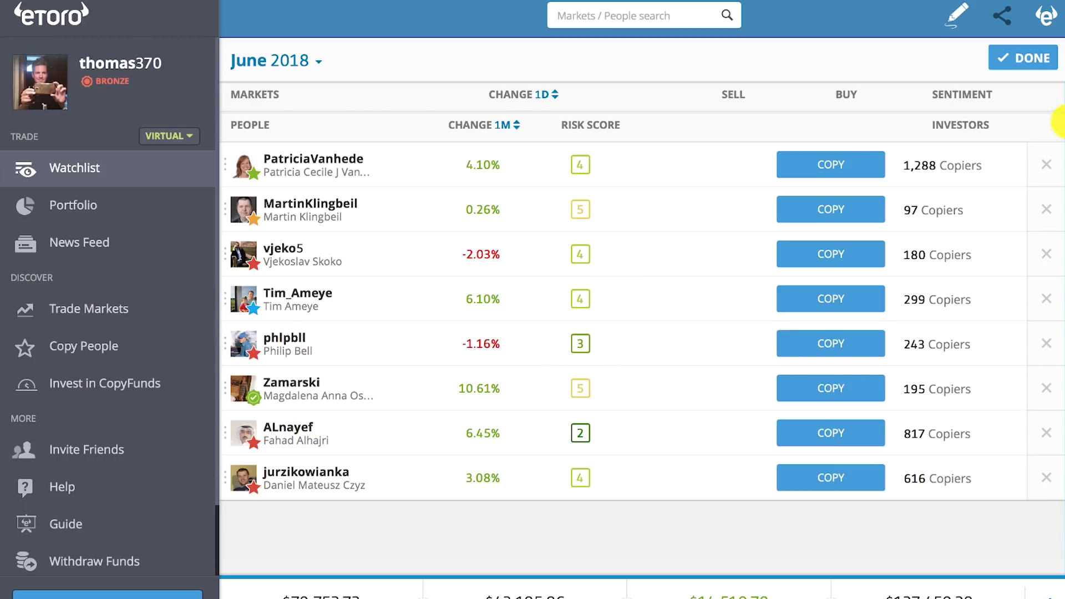
click(1019, 55)
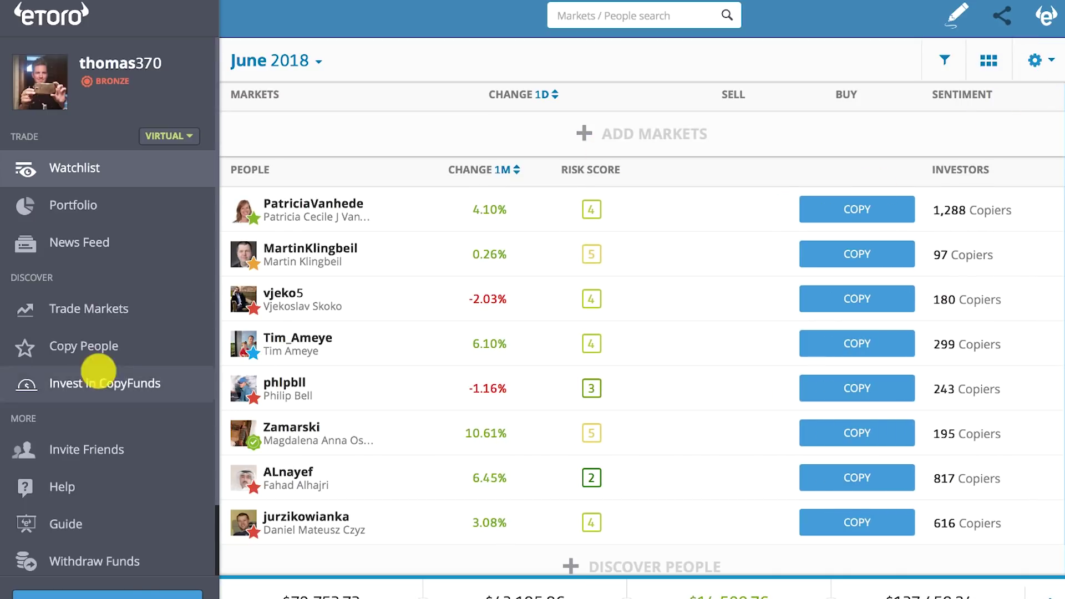
- View the rearranged watchlist's trader charts side by side in ProCharts, and close ProCharts
click(1036, 60)
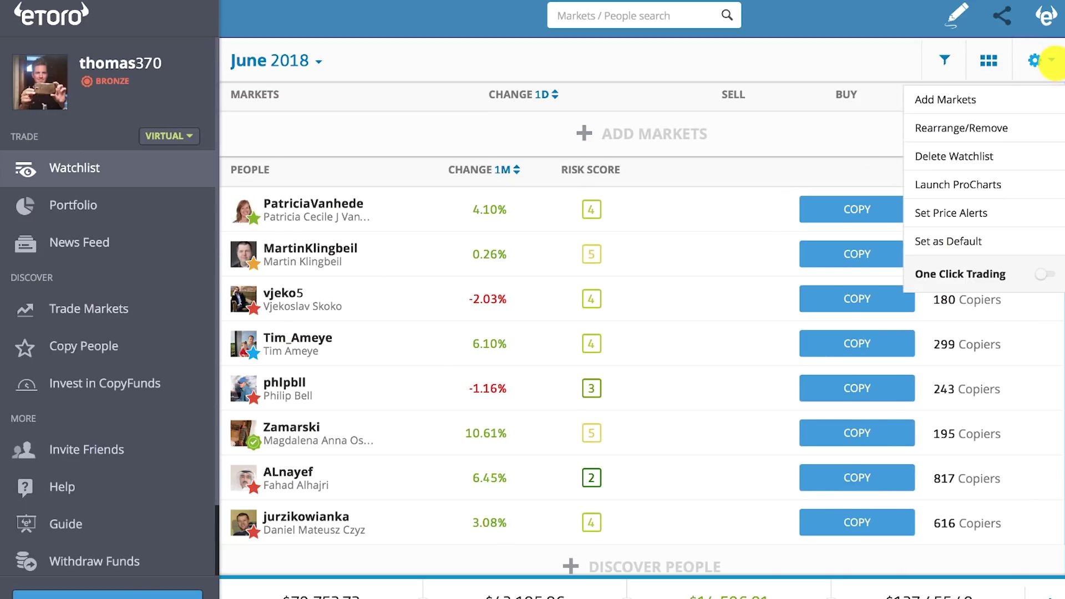
click(992, 184)
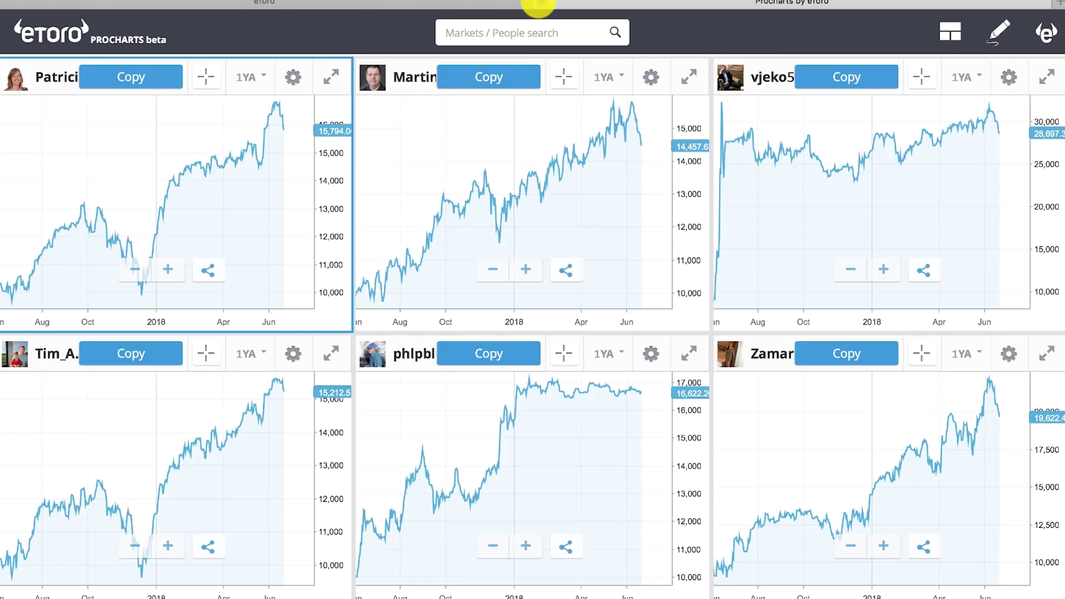
click(538, 5)
- Open the profile of the trader in third place and look through their open positions and performance chart
click(280, 293)
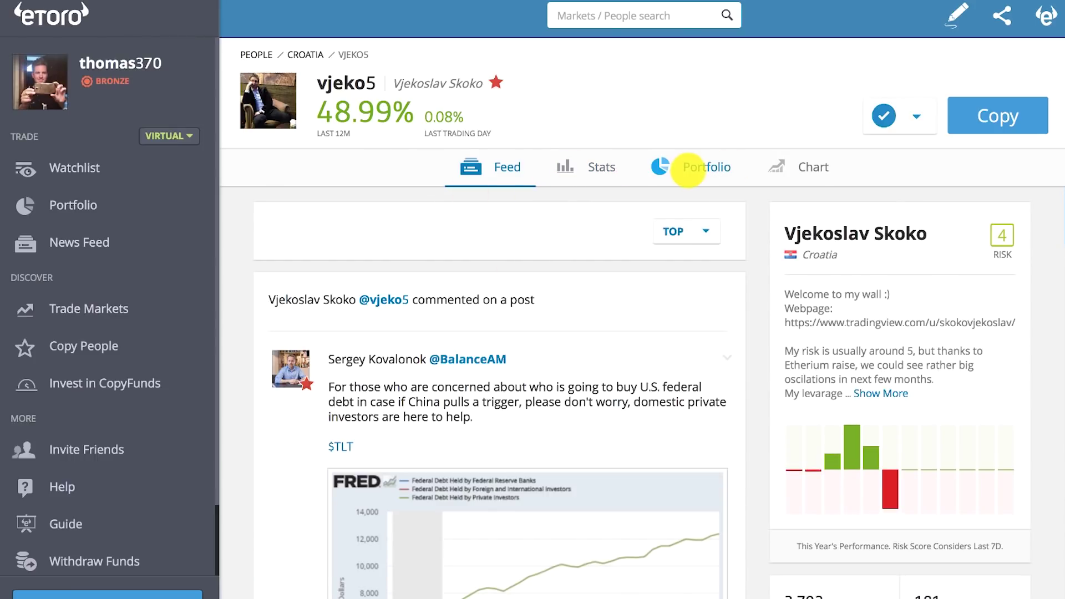
click(687, 170)
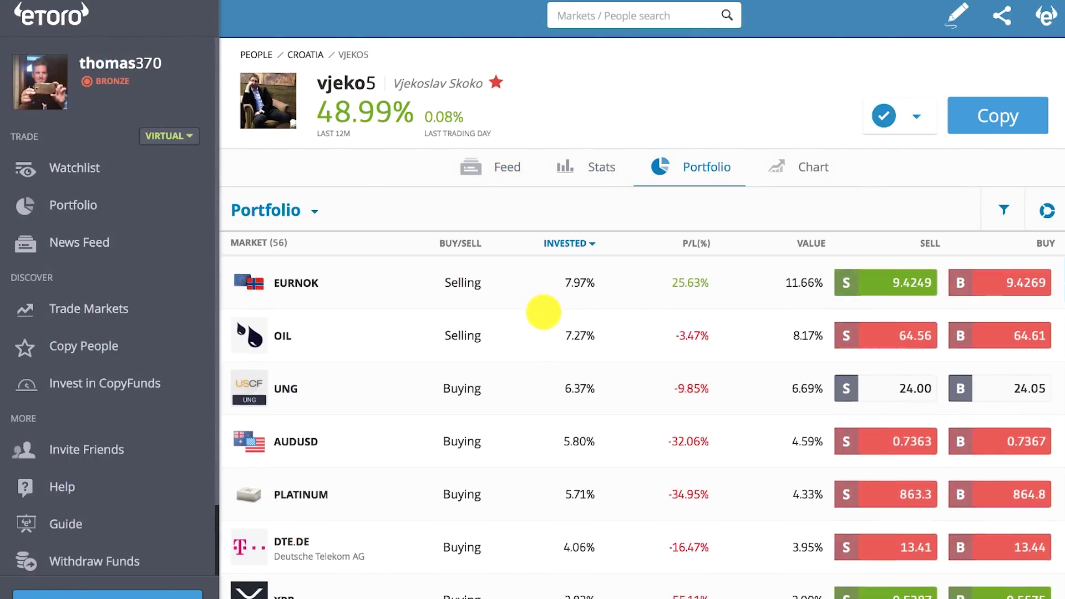
scroll(544, 313, down, 10)
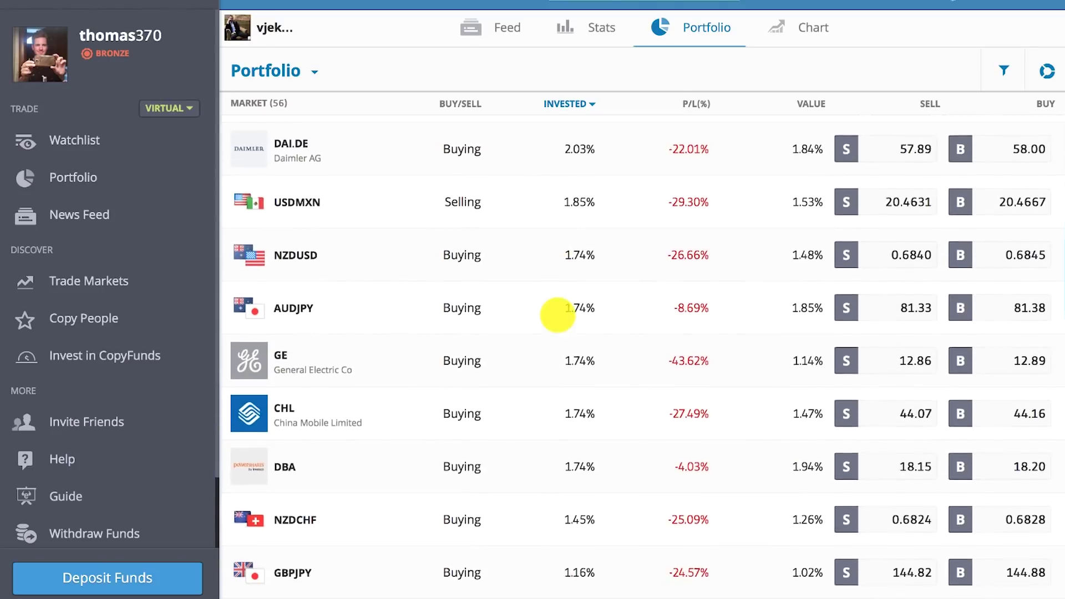
scroll(556, 313, down, 1)
scroll(557, 315, down, 11)
scroll(557, 314, down, 15)
scroll(557, 314, down, 5)
scroll(558, 314, up, 12)
scroll(557, 315, up, 15)
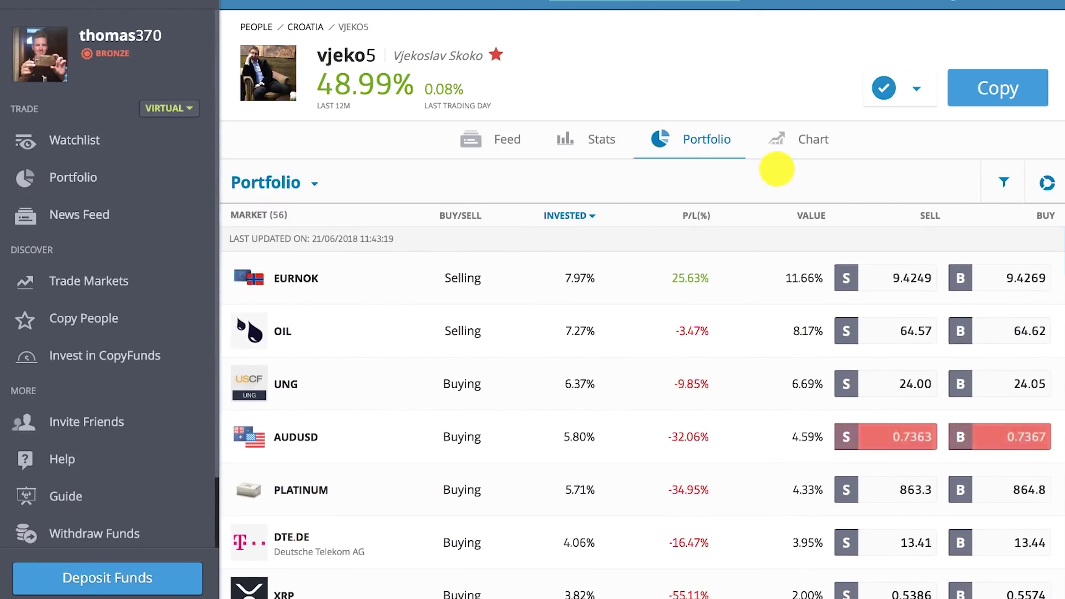
click(814, 138)
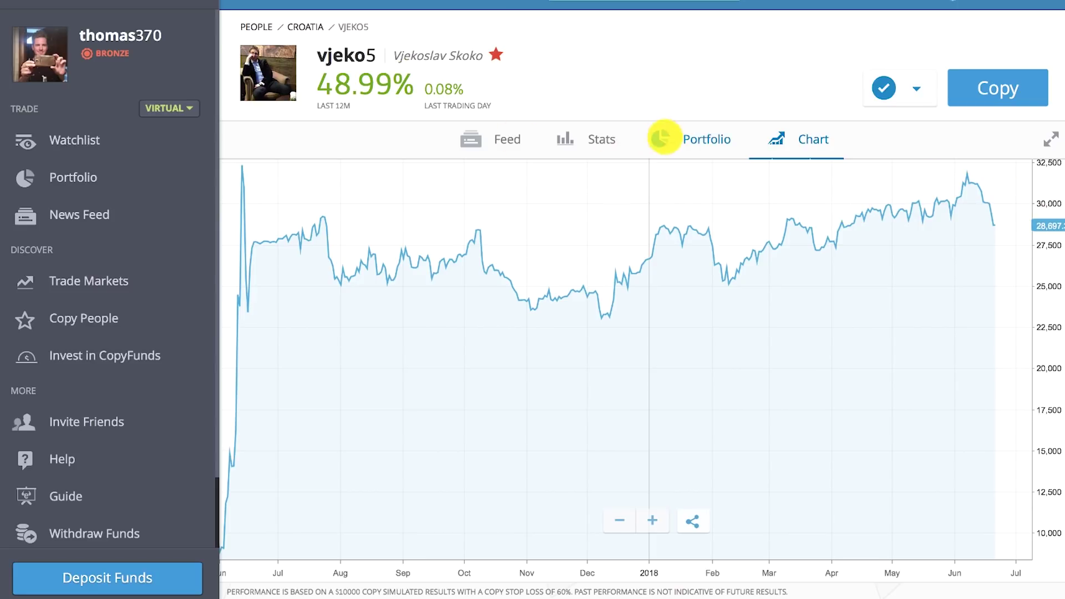
- Show the trader's portfolio history of closed trades for the 1Y period
click(715, 141)
click(298, 188)
click(278, 222)
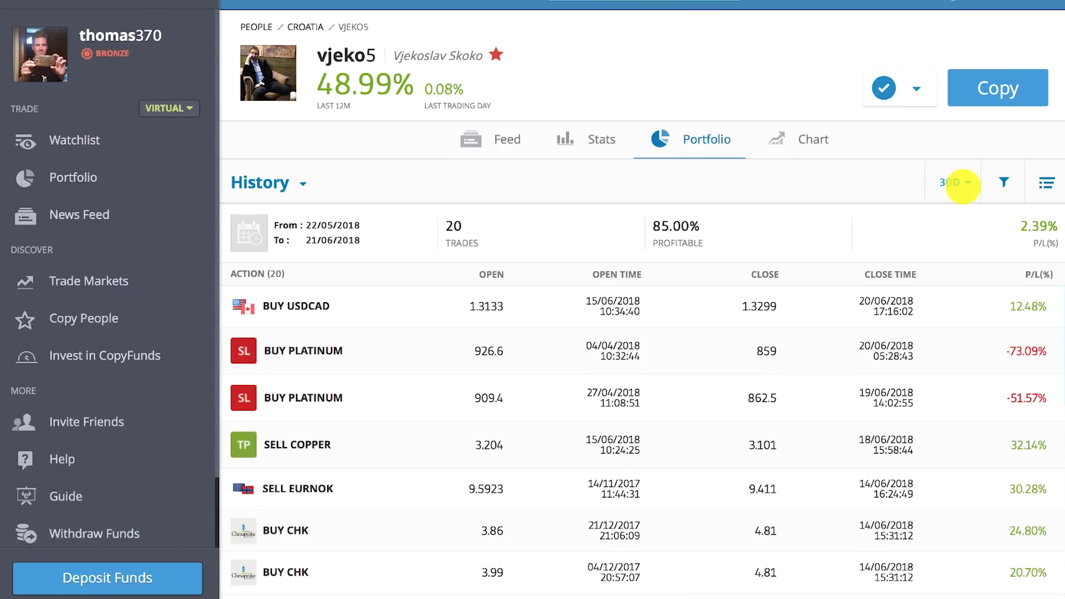
click(957, 183)
click(912, 336)
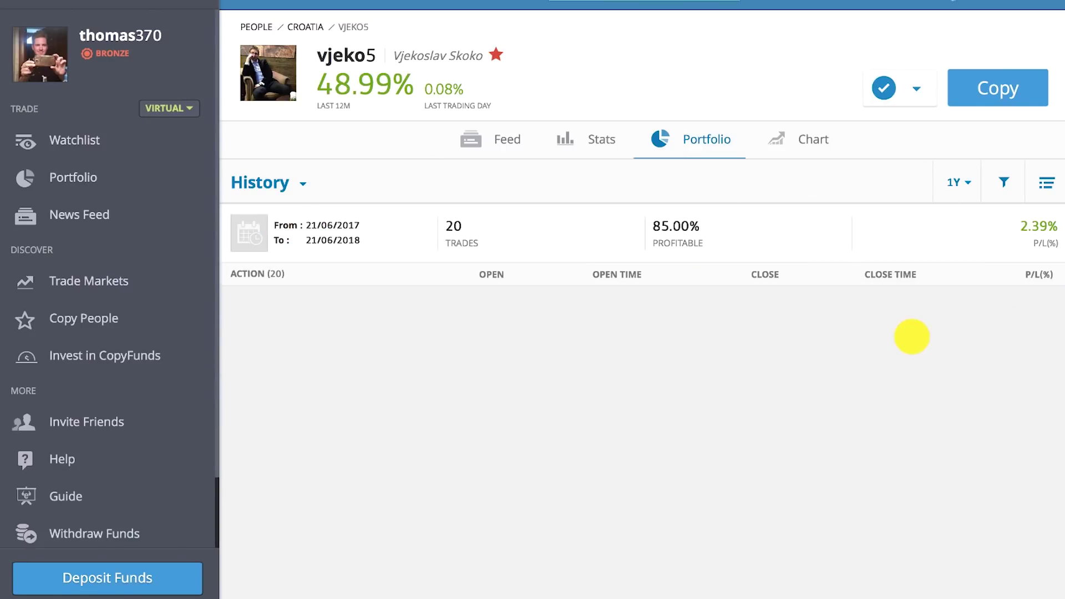
- Examine the trader's closed trades over the past year, loading more entries to compare open and close dates, profits and losses
scroll(749, 358, down, 5)
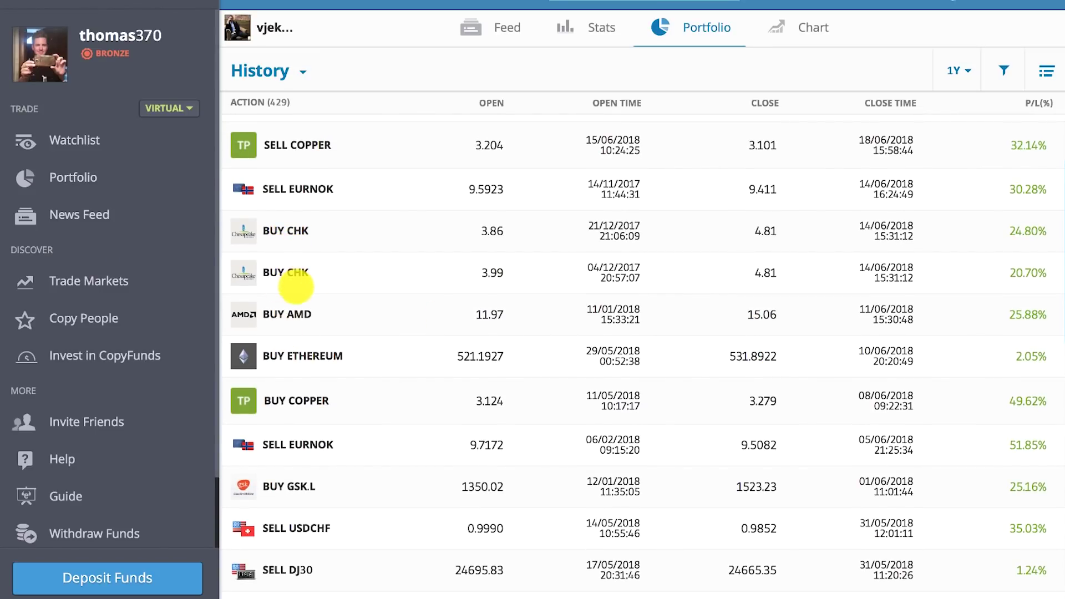
scroll(392, 358, down, 1)
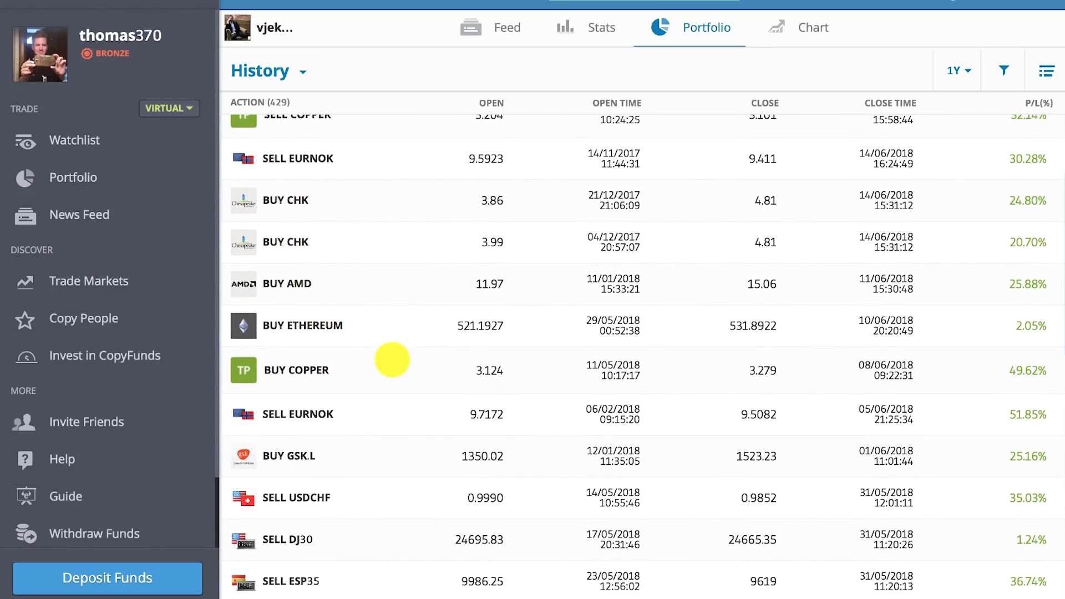
scroll(282, 370, down, 1)
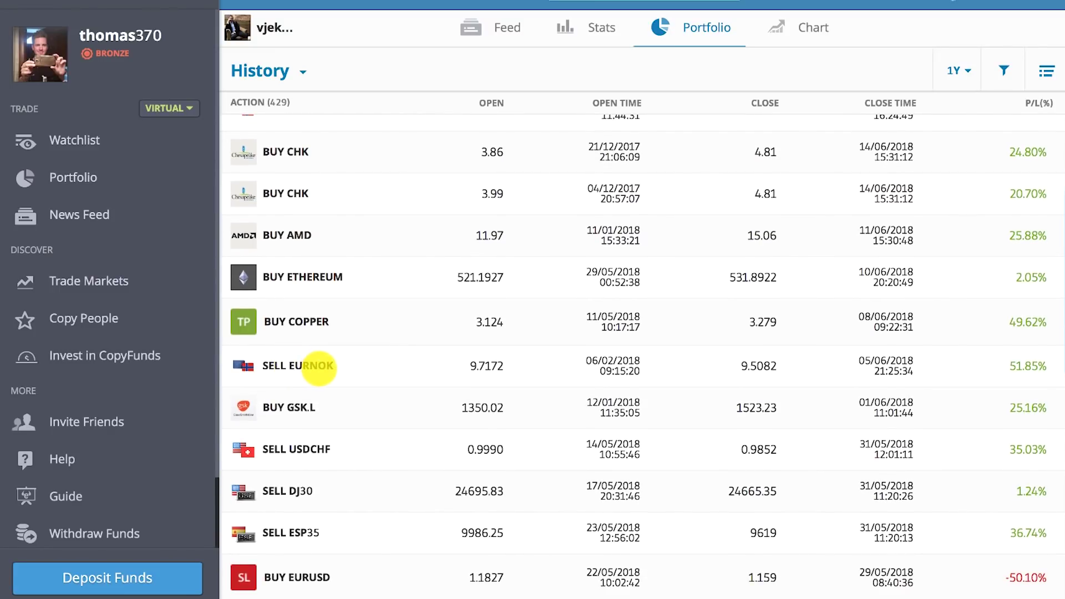
scroll(319, 368, down, 3)
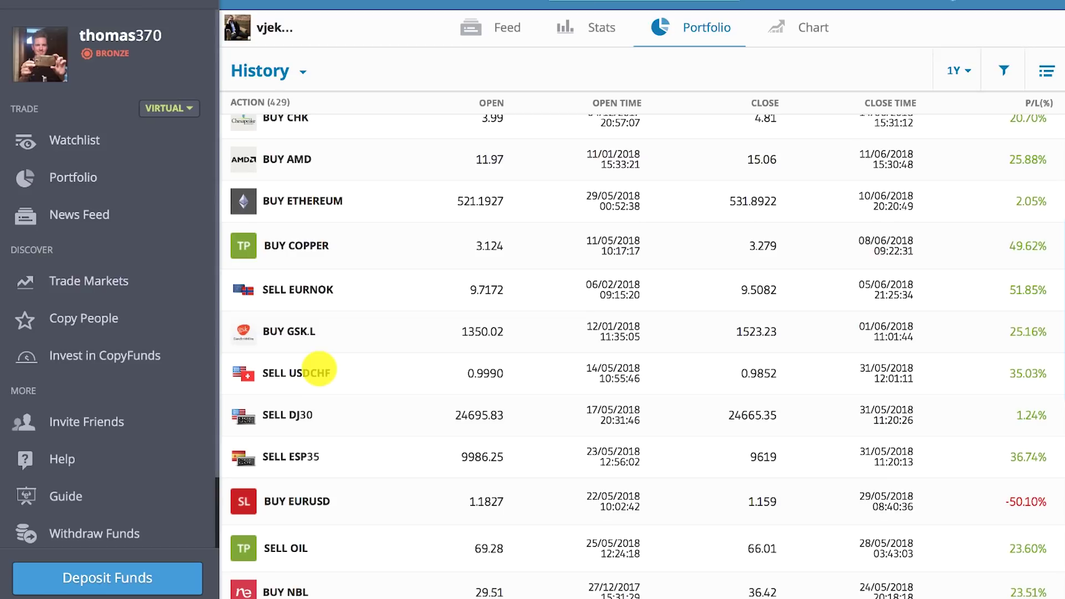
scroll(319, 367, down, 6)
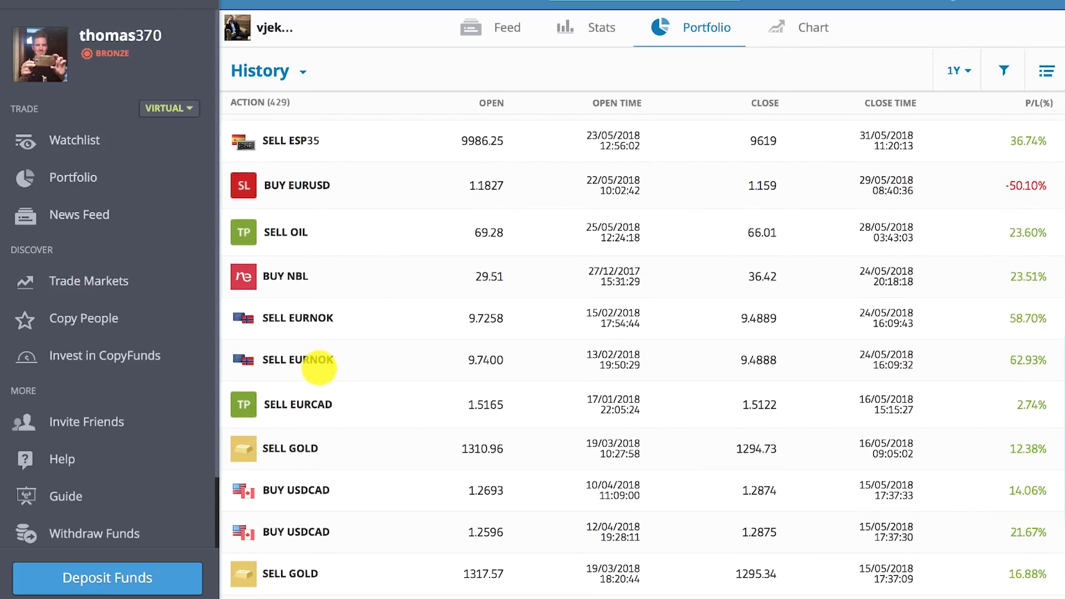
scroll(305, 294, down, 1)
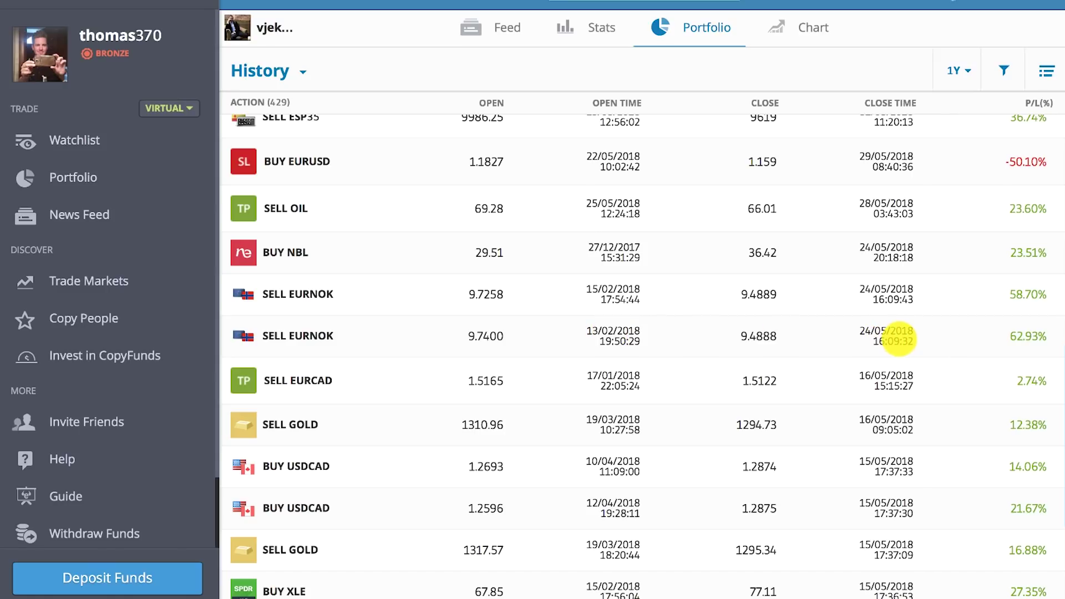
scroll(684, 316, down, 5)
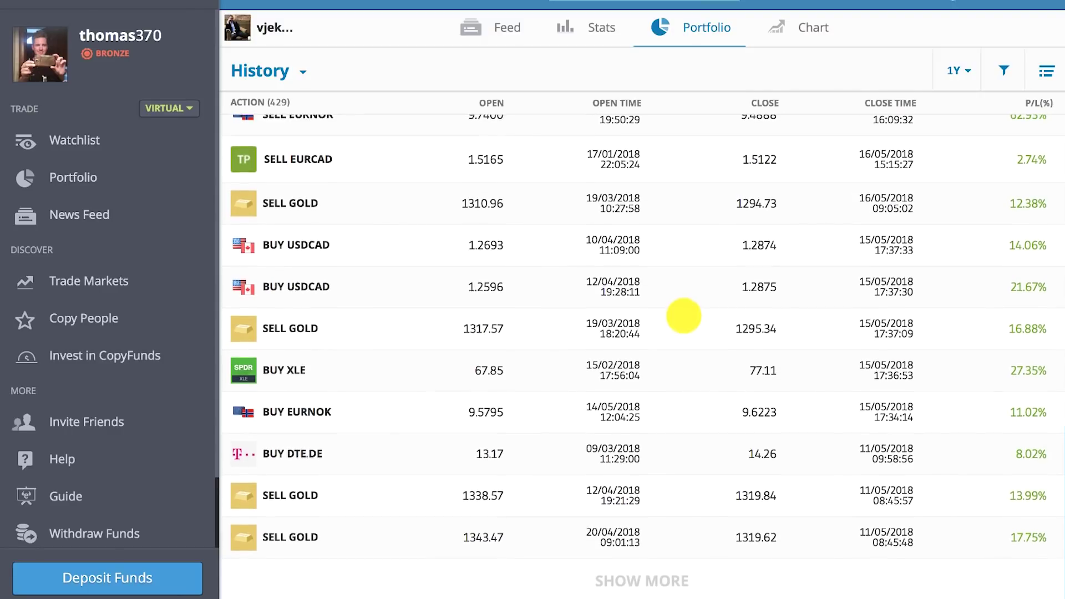
scroll(602, 294, down, 12)
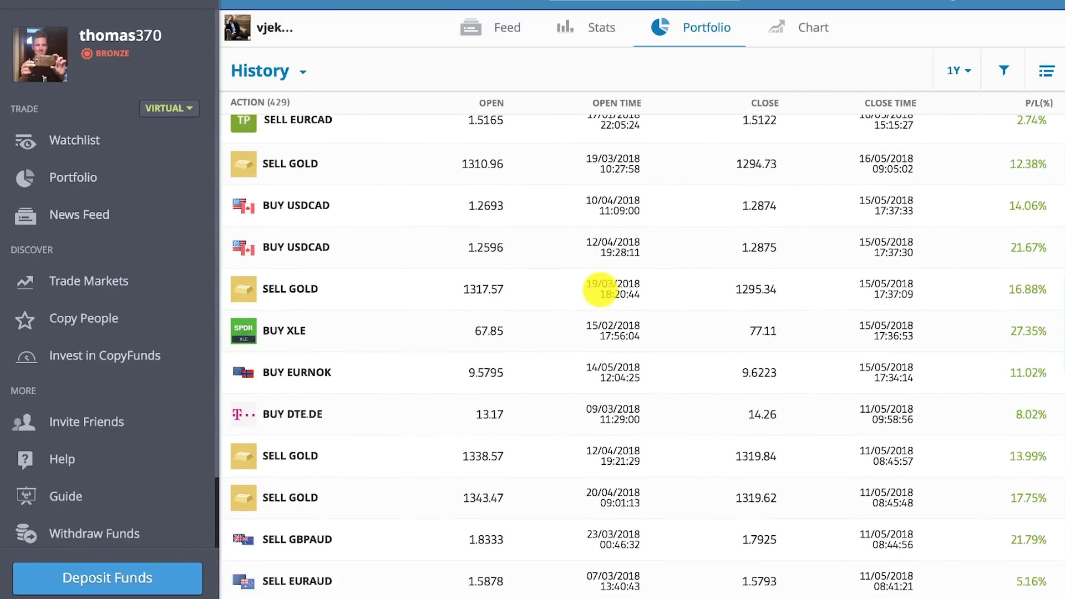
scroll(600, 289, down, 8)
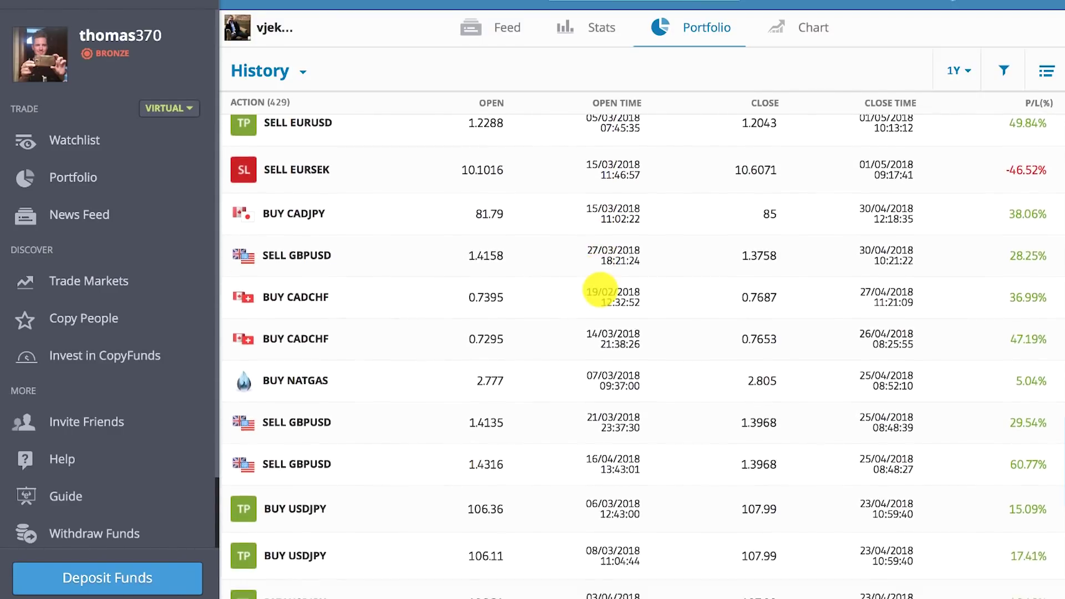
scroll(599, 289, down, 2)
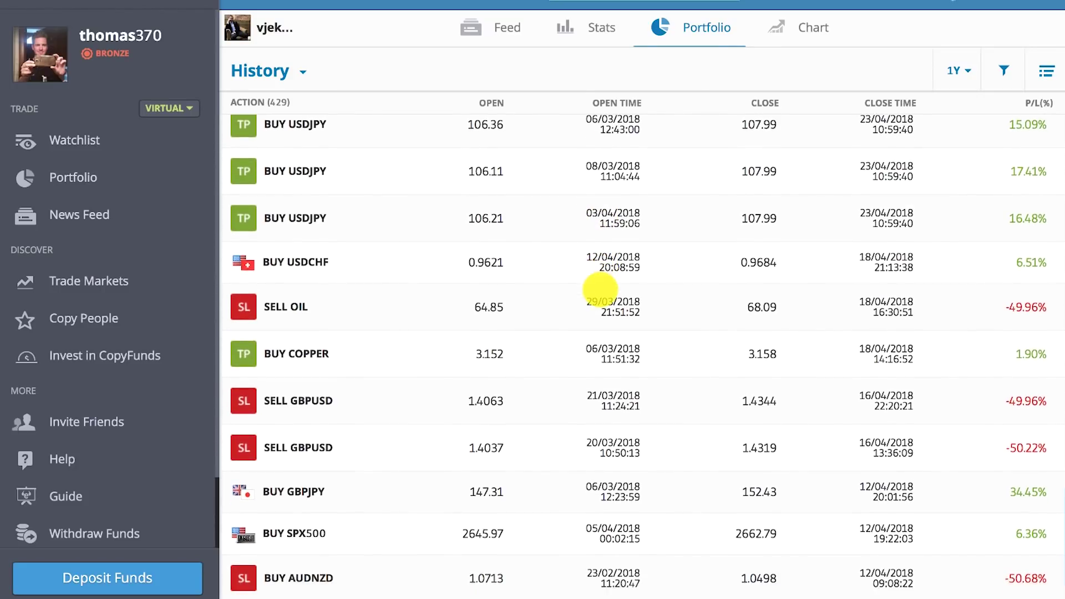
scroll(461, 402, down, 2)
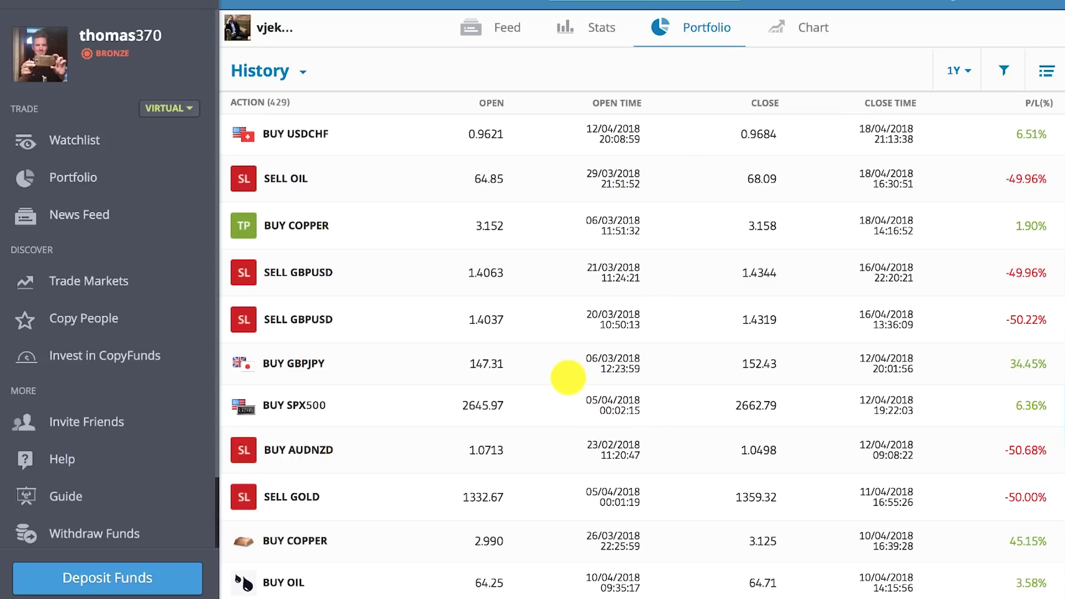
scroll(565, 376, down, 20)
scroll(568, 377, down, 4)
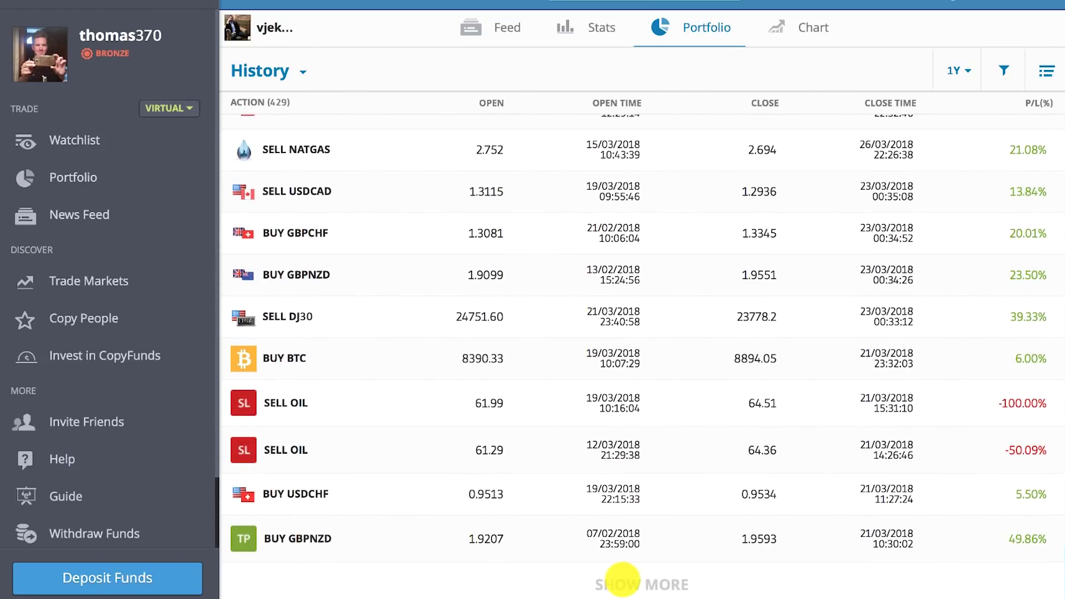
click(620, 580)
scroll(642, 416, down, 14)
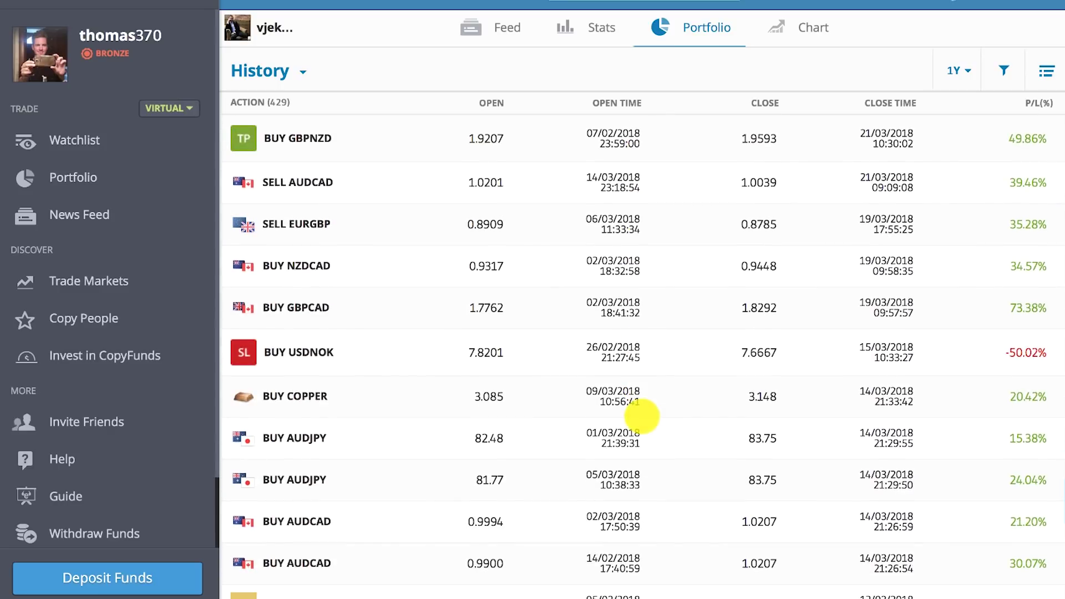
scroll(642, 416, up, 20)
- Examine the trader's performance chart from June 2017 through 2018, and view their monthly performance stats
click(801, 139)
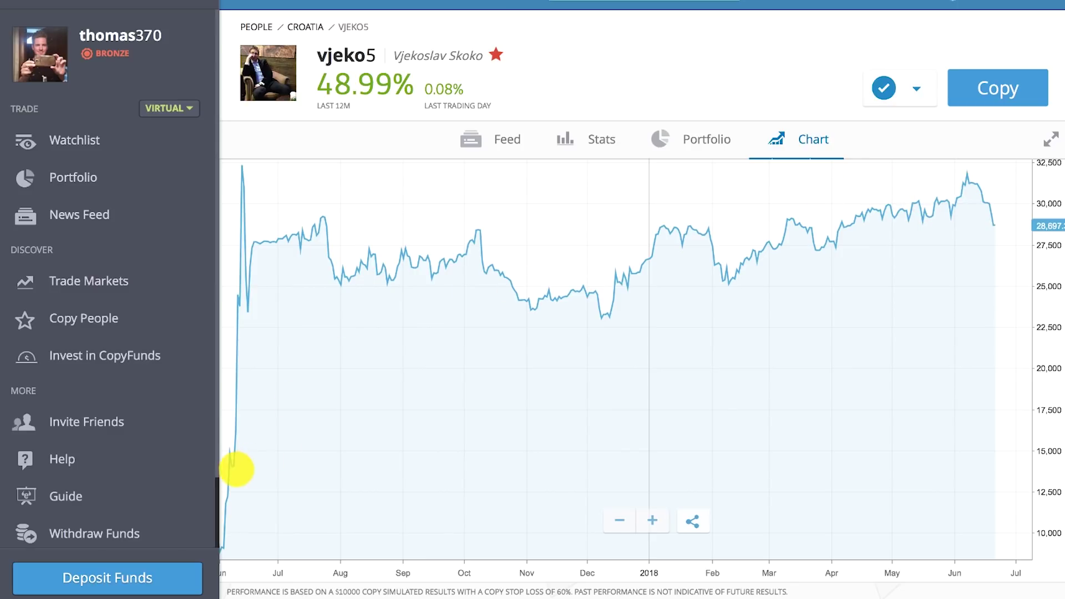
scroll(228, 476, up, 5)
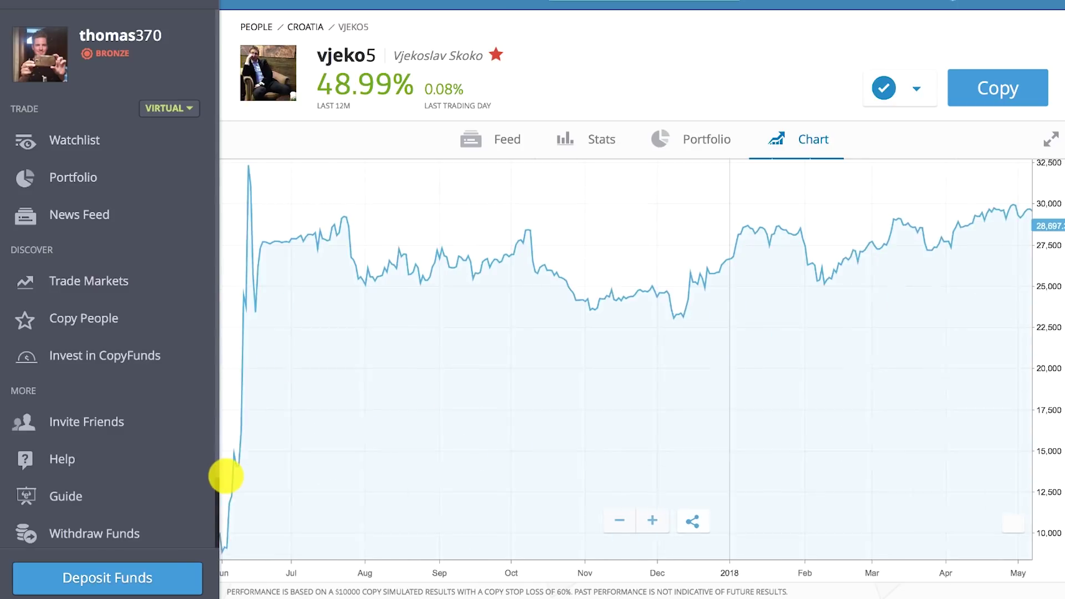
key(super+shift+backslash)
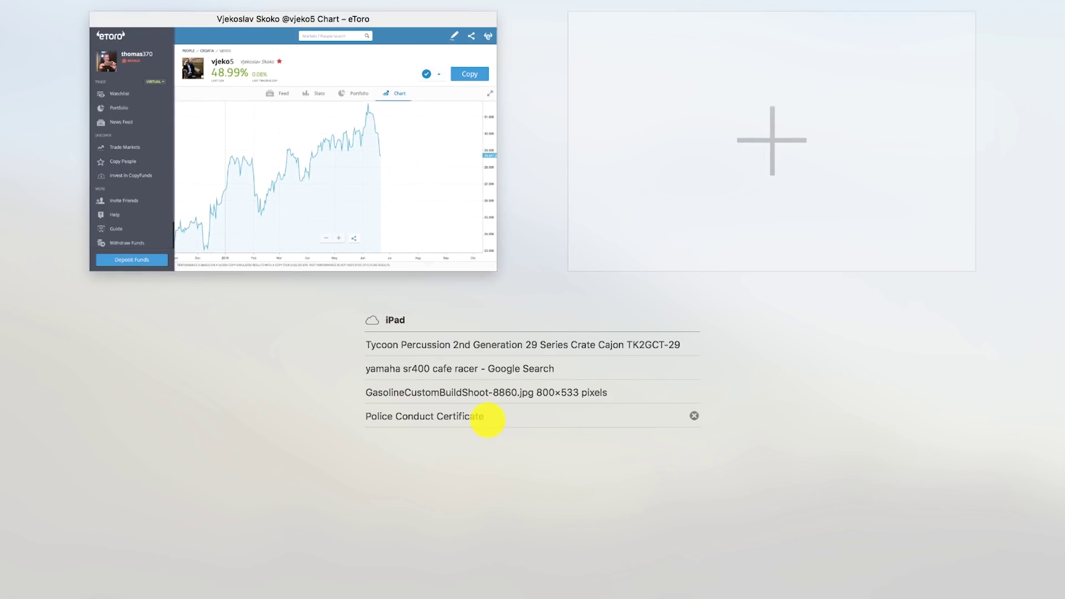
click(340, 186)
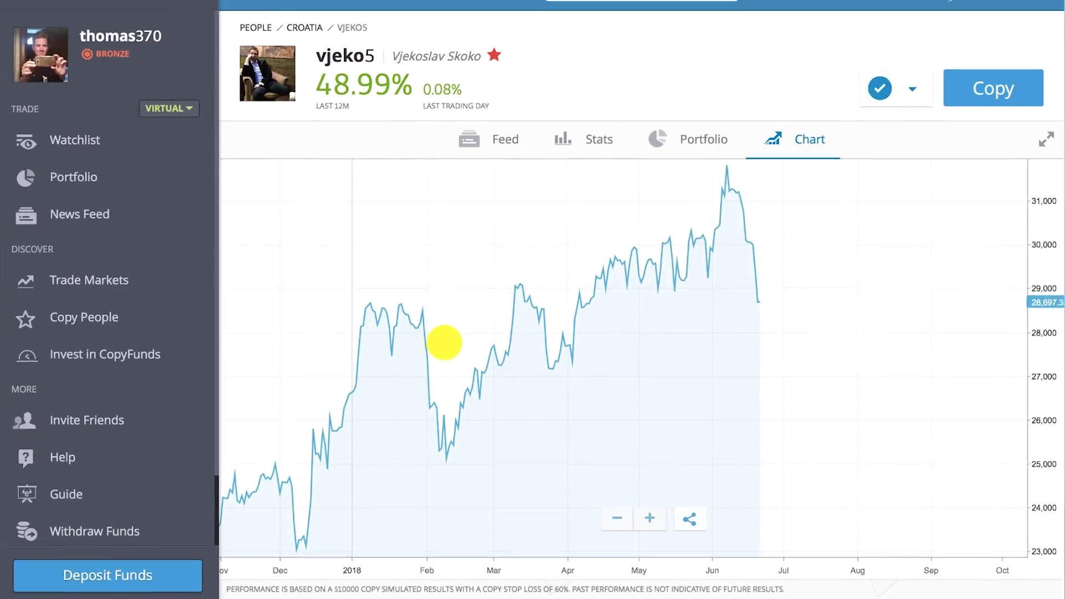
key(super+shift+backslash)
click(375, 225)
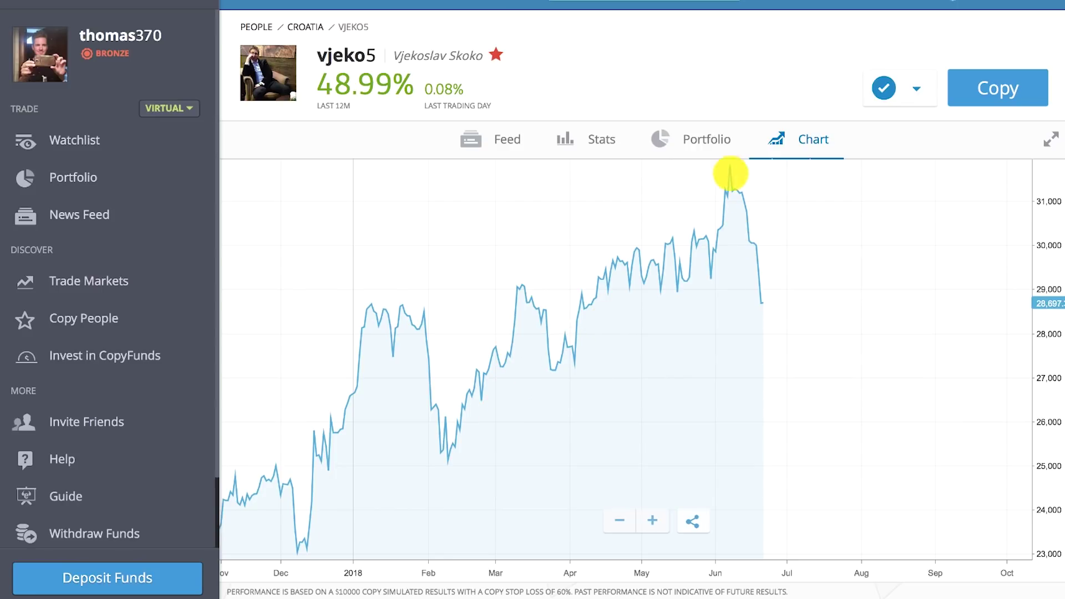
click(598, 138)
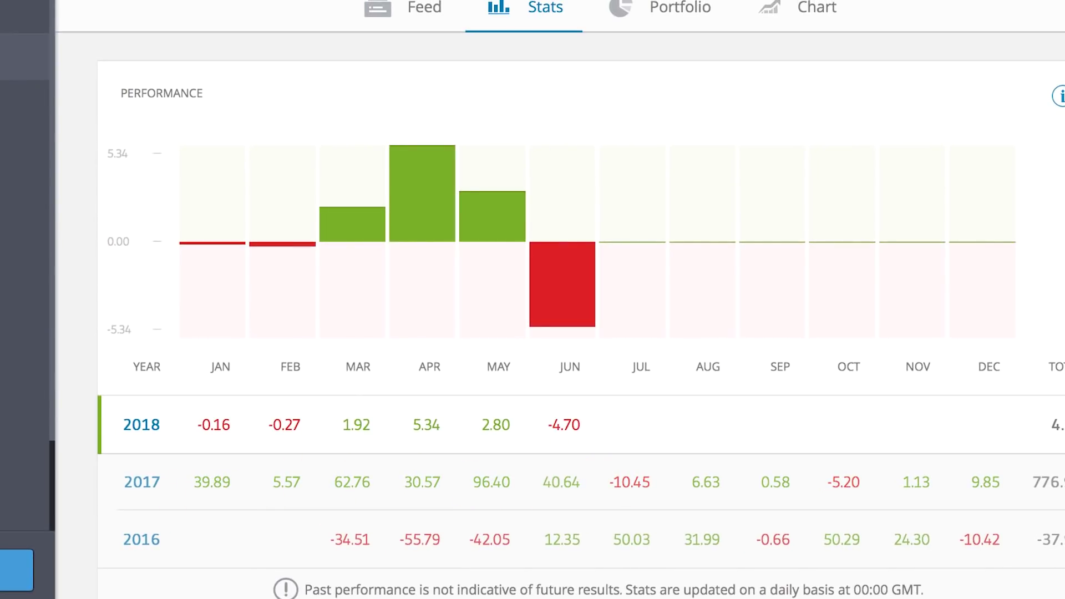
- Return to the watchlists and open the June 2018 list
click(49, 143)
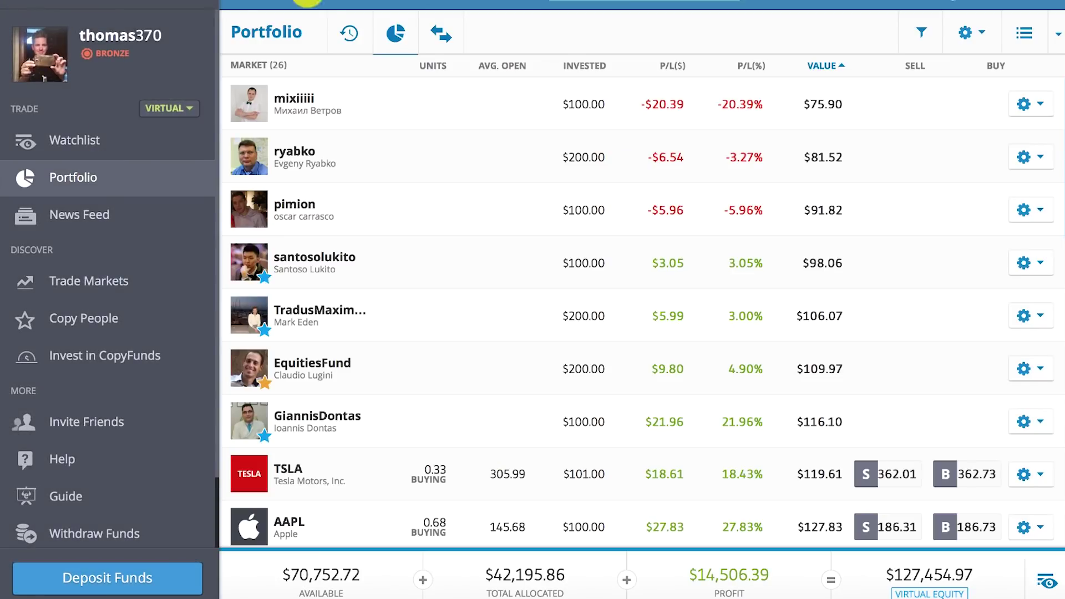
click(83, 140)
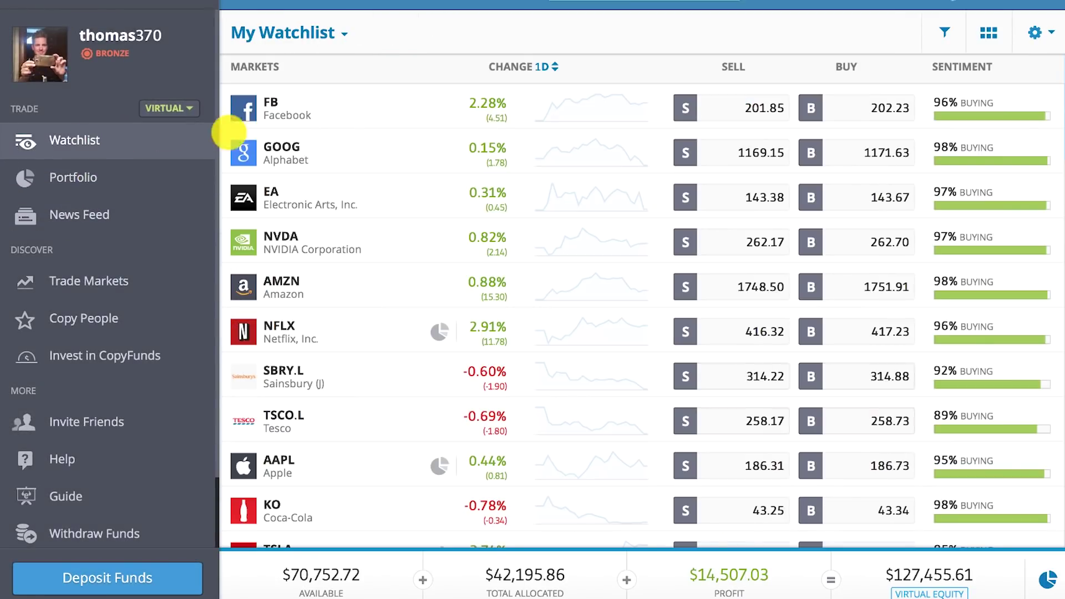
click(344, 34)
scroll(341, 244, down, 3)
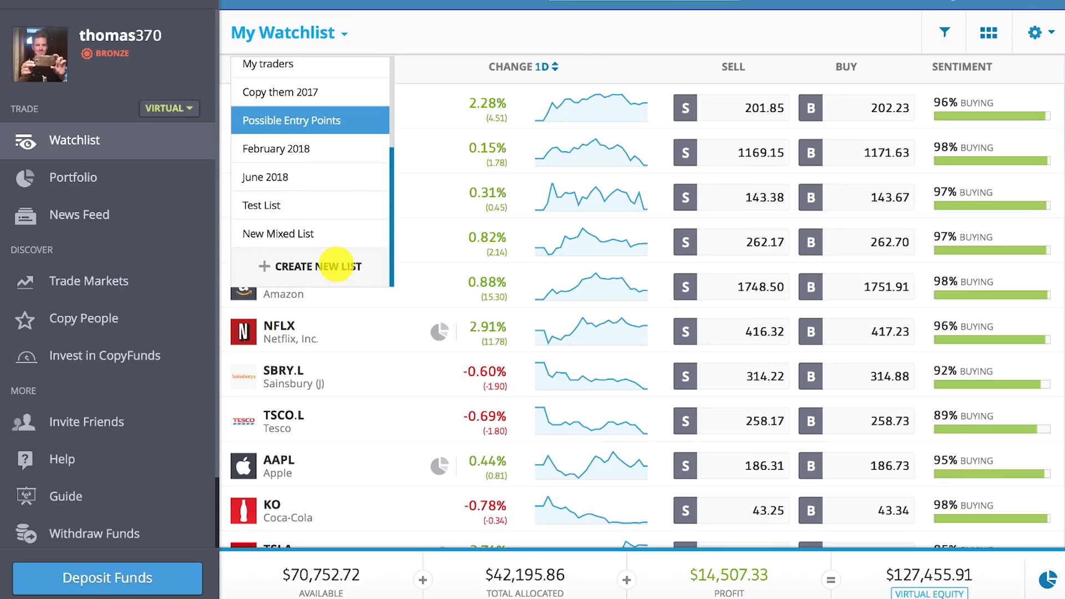
click(331, 181)
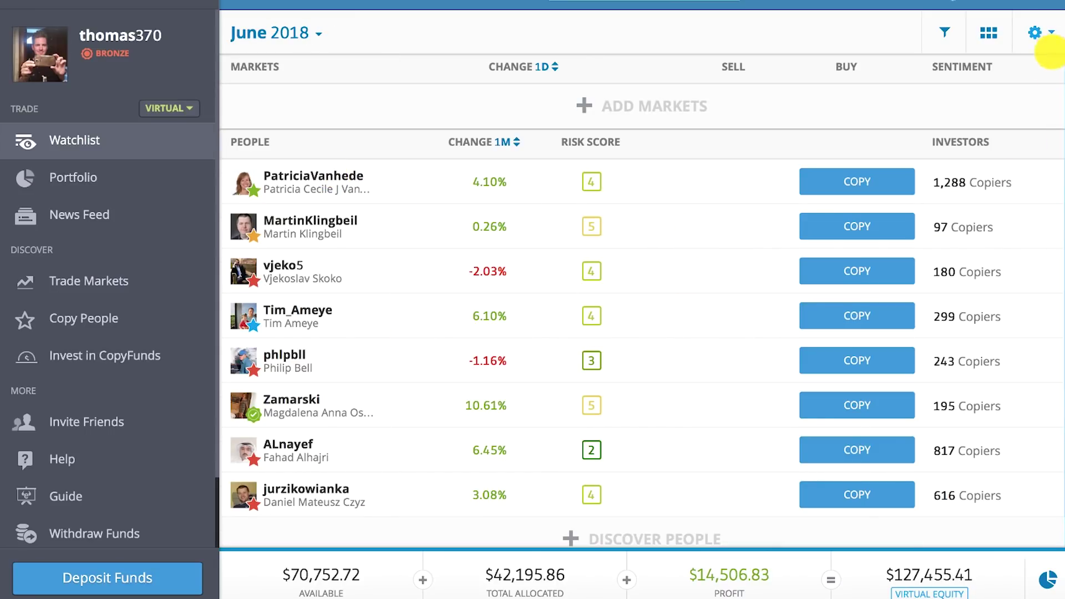
- Start rearranging the June 2018 watchlist, moving the trader with the 6.45% monthly change below the 6.10% one and the -2.03% one to last place
click(1050, 34)
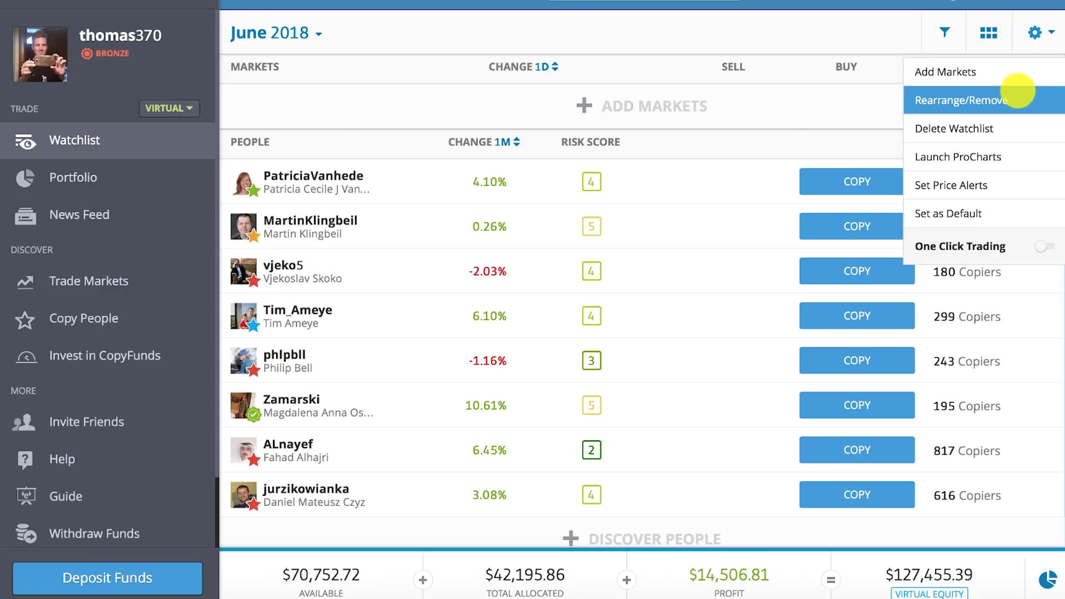
click(1018, 91)
drag(225, 407, 221, 272)
drag(225, 318, 225, 269)
drag(225, 224, 240, 459)
- Move the trader with the -1.16% monthly change to last place and the 3.08% one to sixth, and finish rearranging
drag(222, 406, 228, 477)
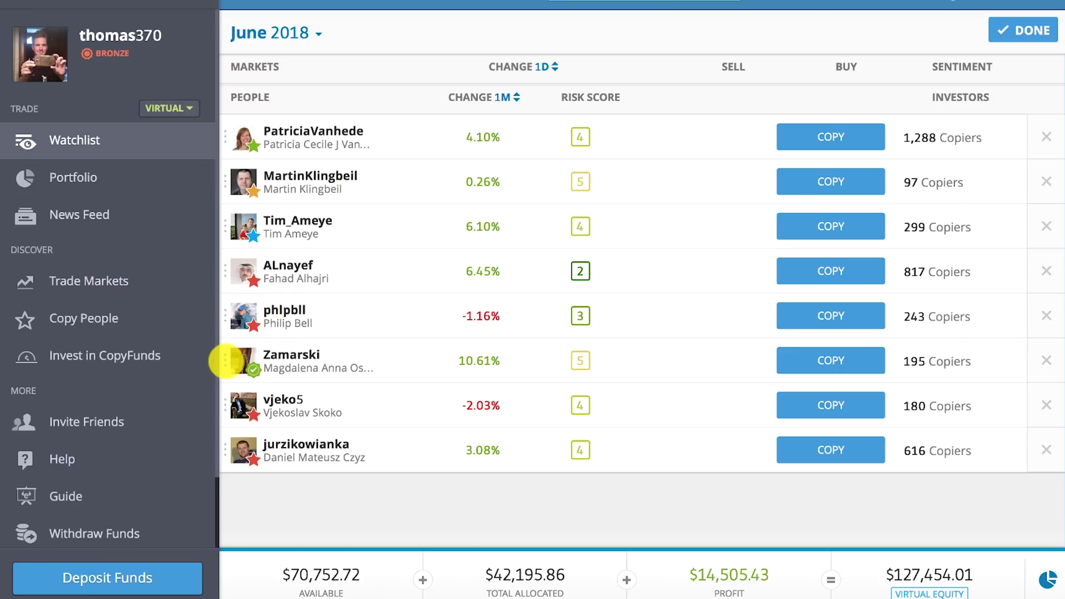
drag(226, 309, 221, 361)
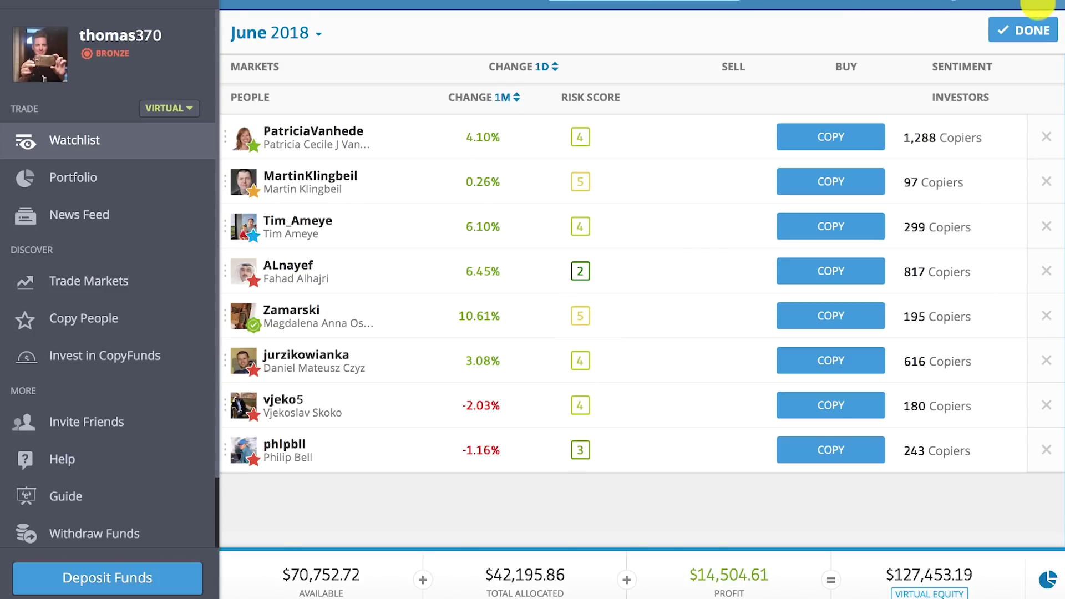
click(1033, 28)
- Launch ProCharts for the June 2018 watchlist to compare the newly ordered traders' charts side by side
click(1035, 31)
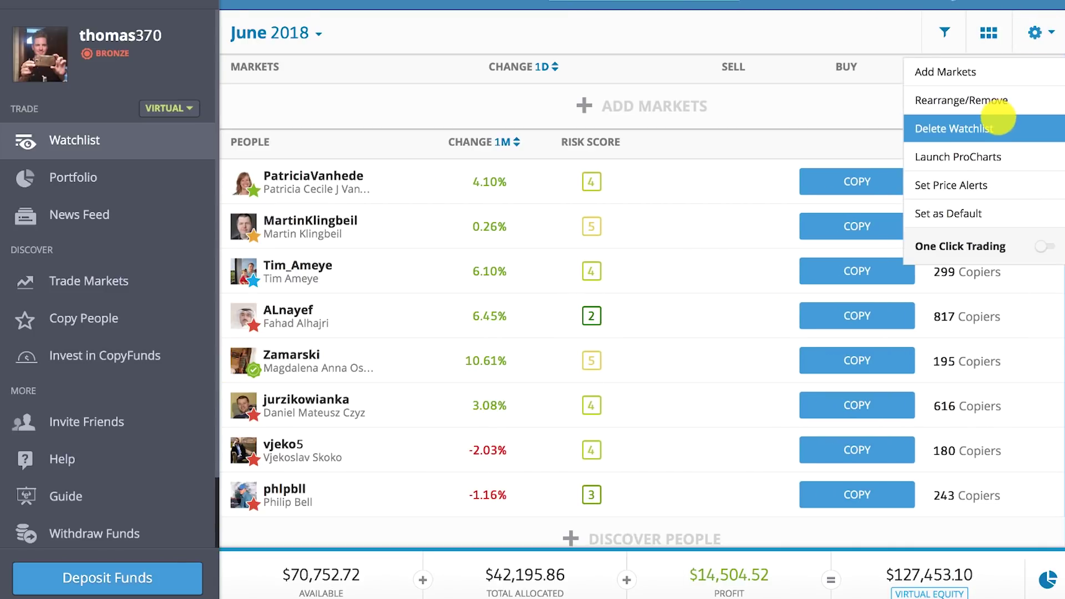
click(988, 151)
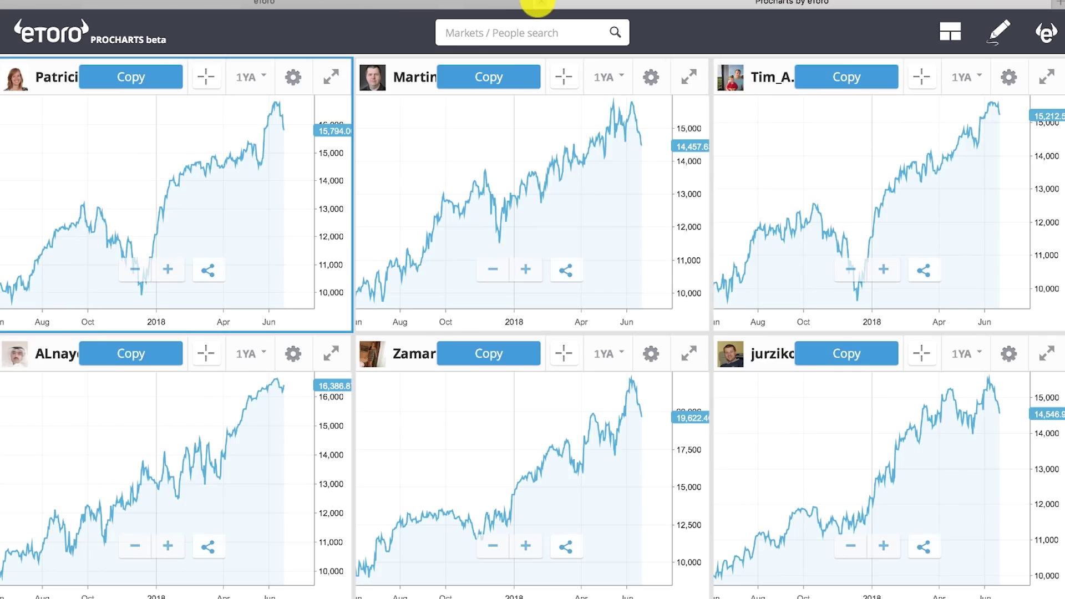
- Return to the watchlists and open the Possible Entry Points list
click(539, 3)
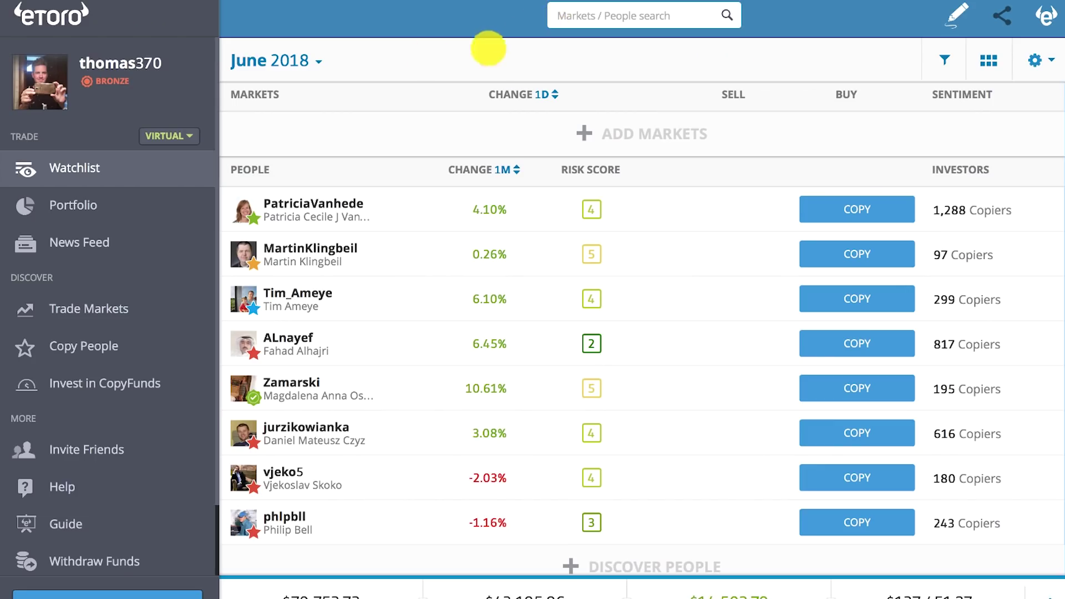
click(319, 62)
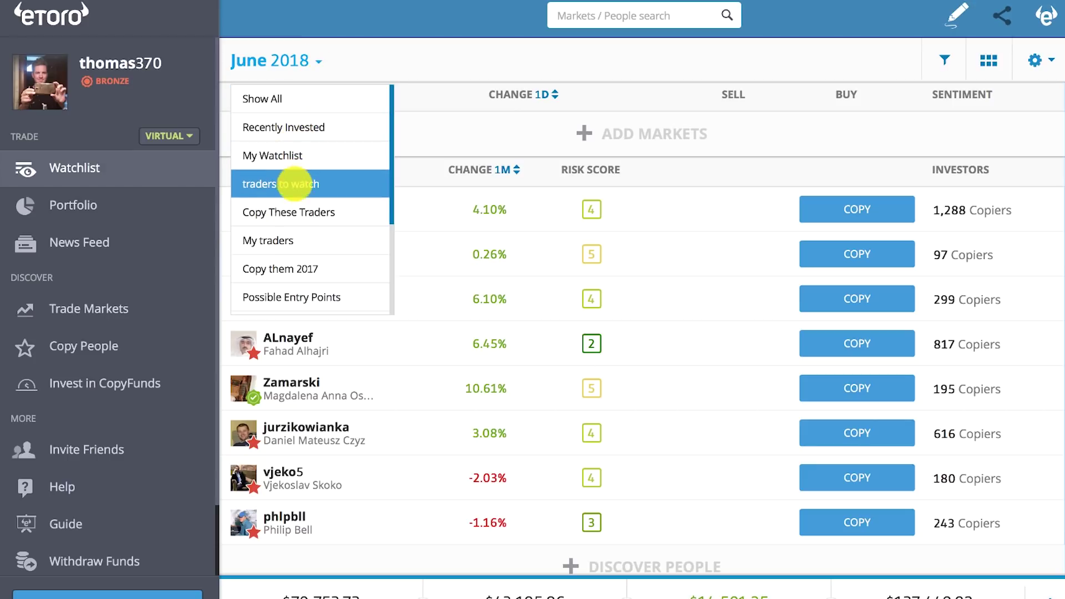
scroll(289, 228, down, 4)
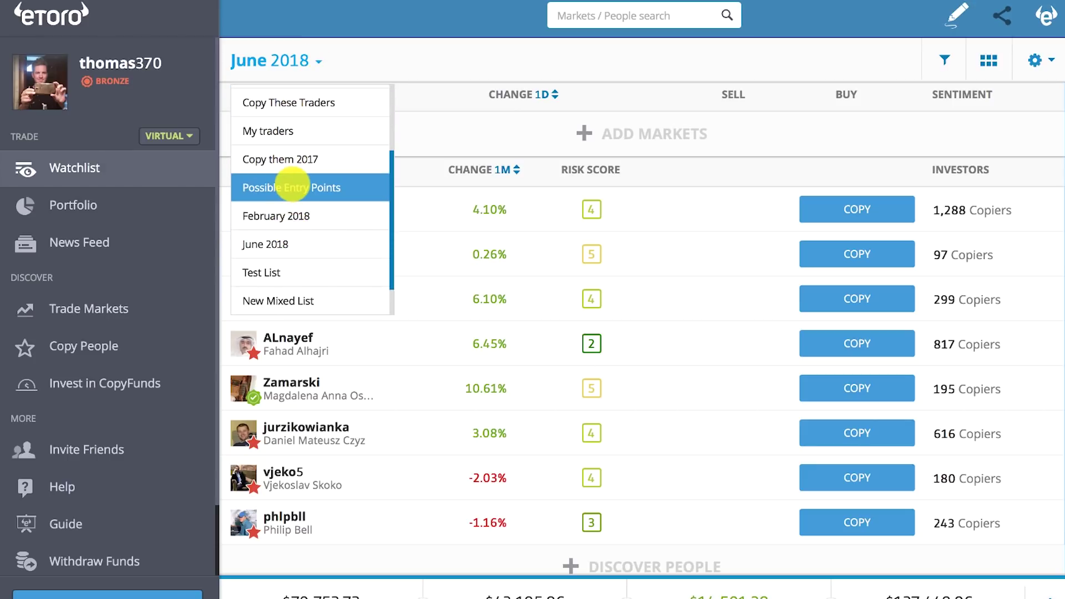
click(293, 188)
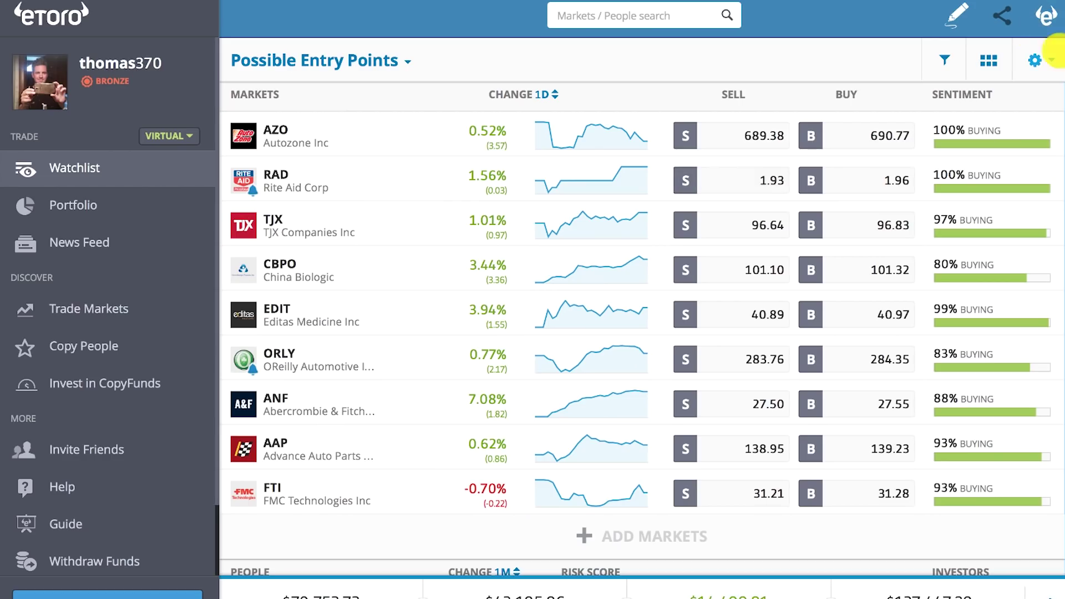
- Launch ProCharts for the Possible Entry Points watchlist and look over the markets in the list
click(1048, 59)
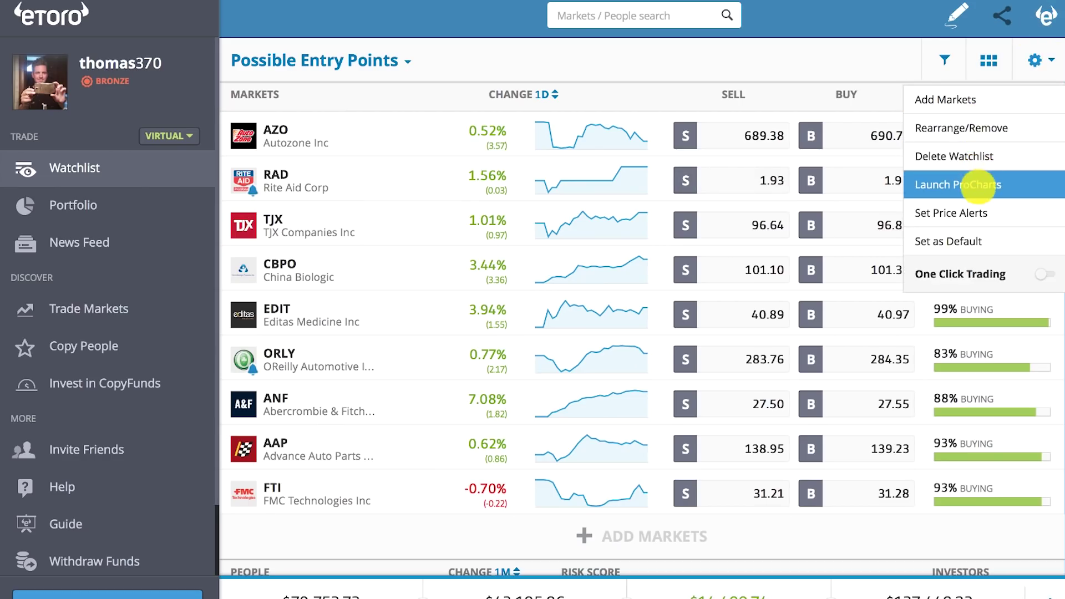
click(976, 184)
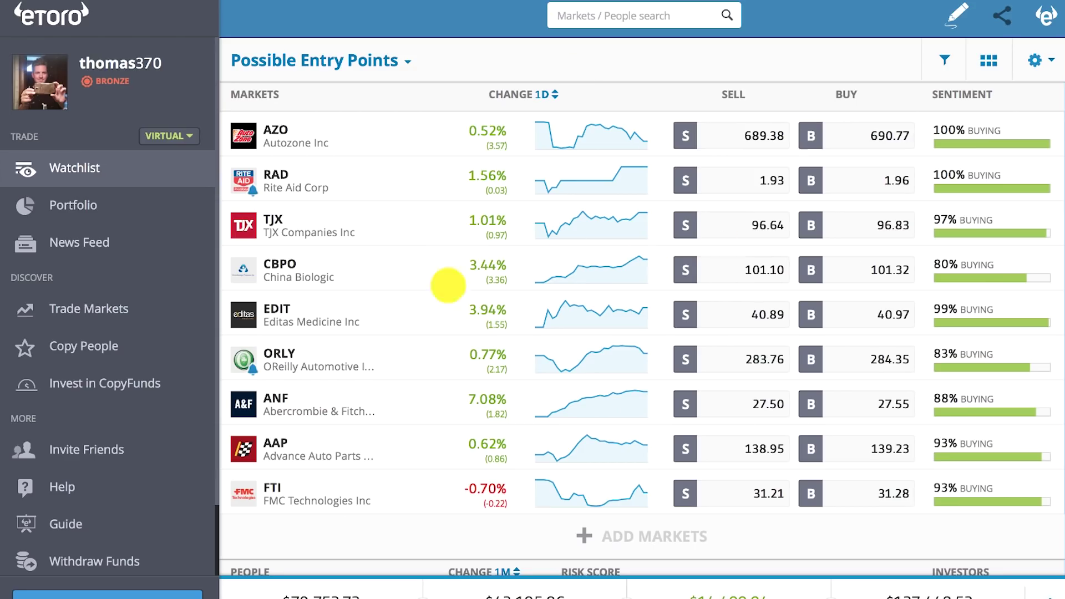
scroll(423, 295, down, 1)
scroll(423, 294, up, 1)
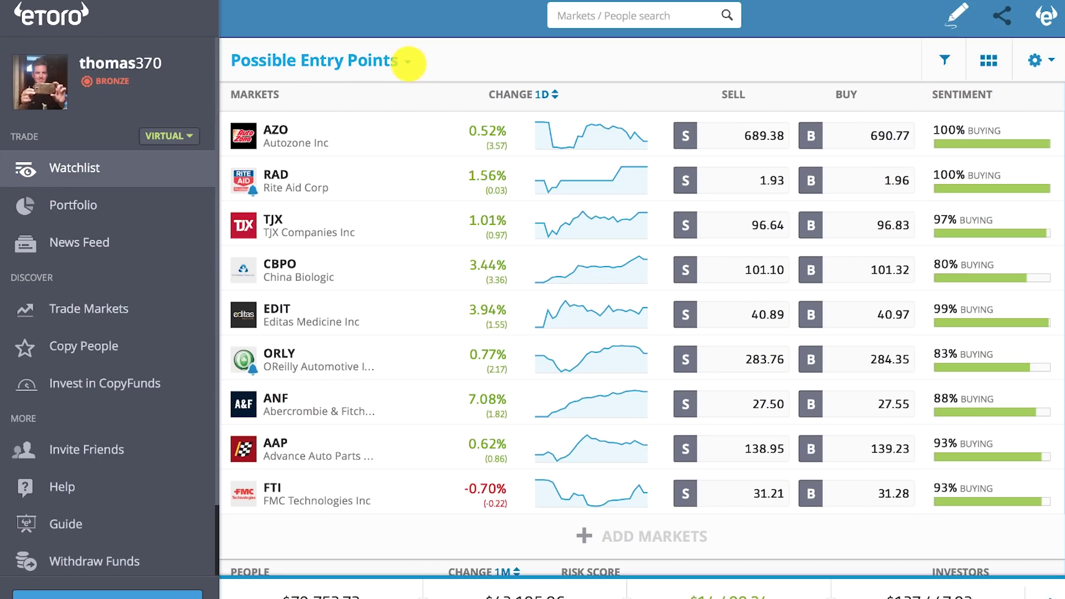
- Switch from Possible Entry Points back to the June 2018 watchlist
click(408, 63)
scroll(321, 267, down, 2)
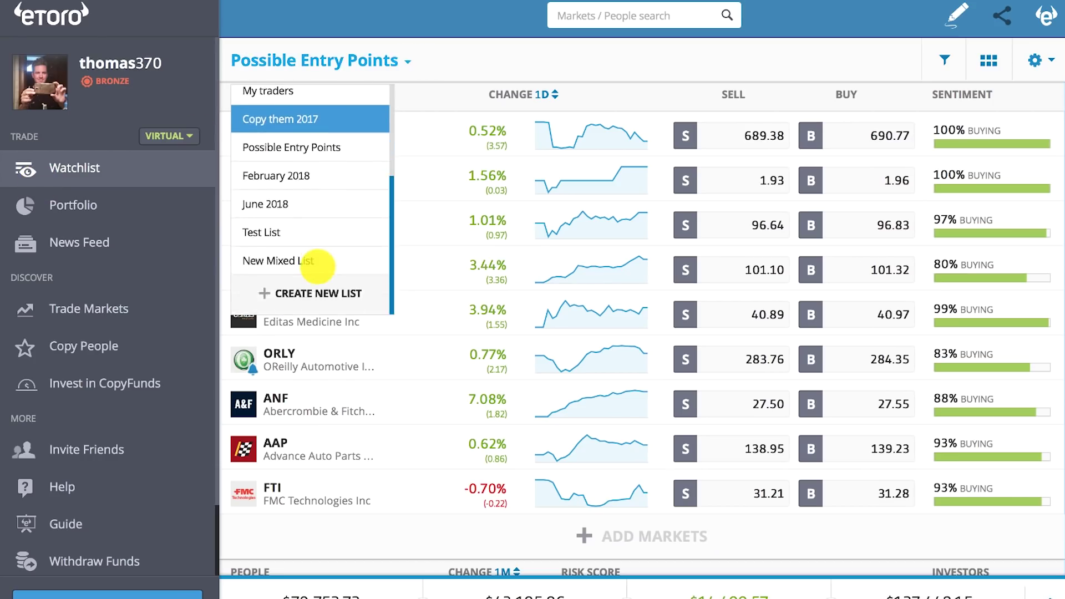
click(316, 205)
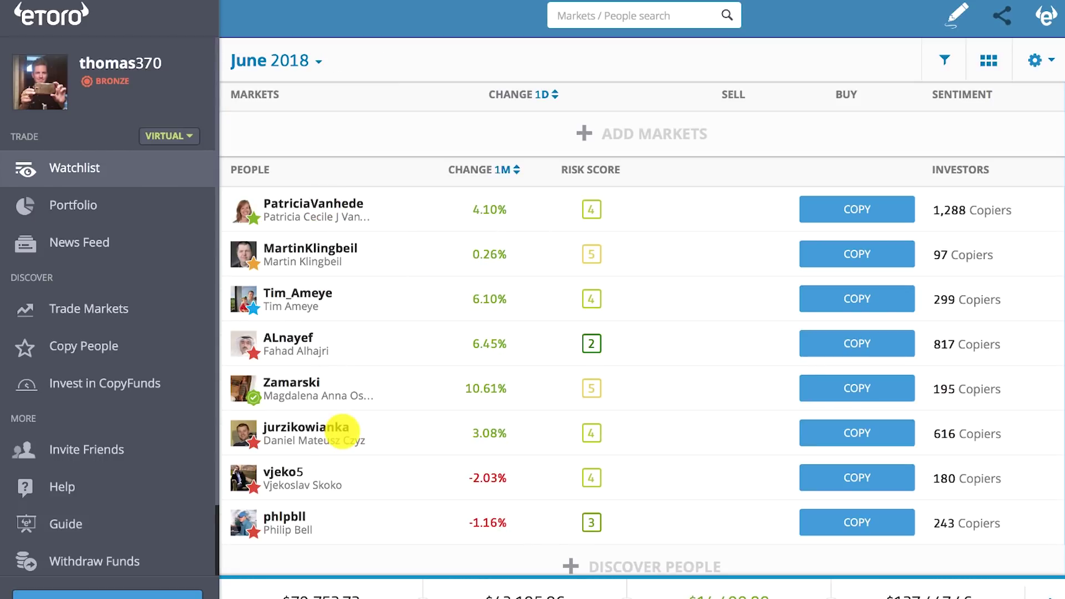
- Open the stats of the trader with the 6.45% monthly change and examine the May and June 2018 risk scores and frequently traded instruments
click(283, 339)
click(602, 166)
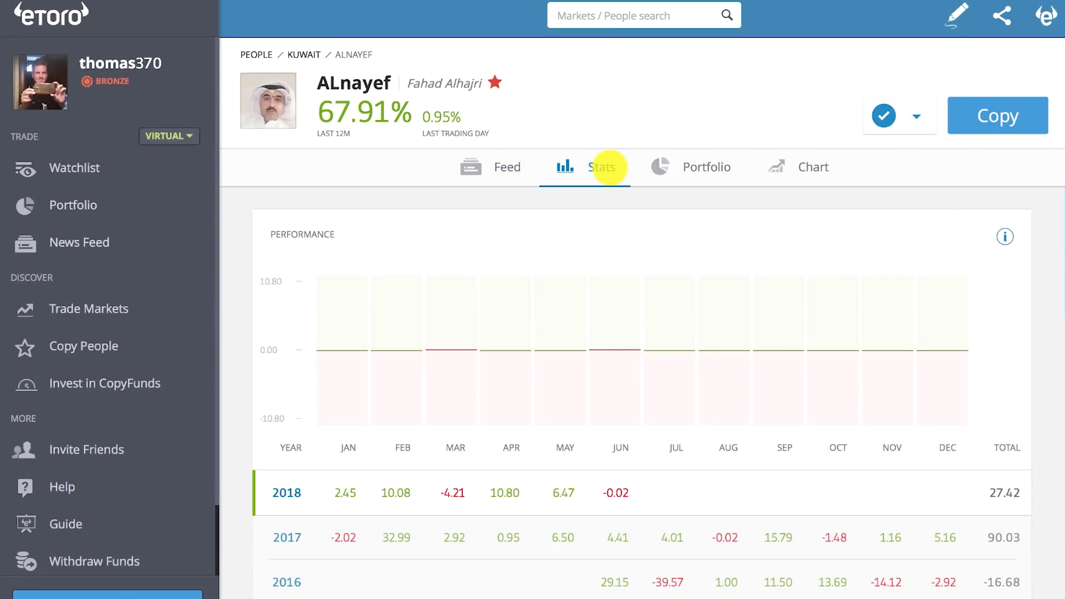
scroll(592, 281, down, 7)
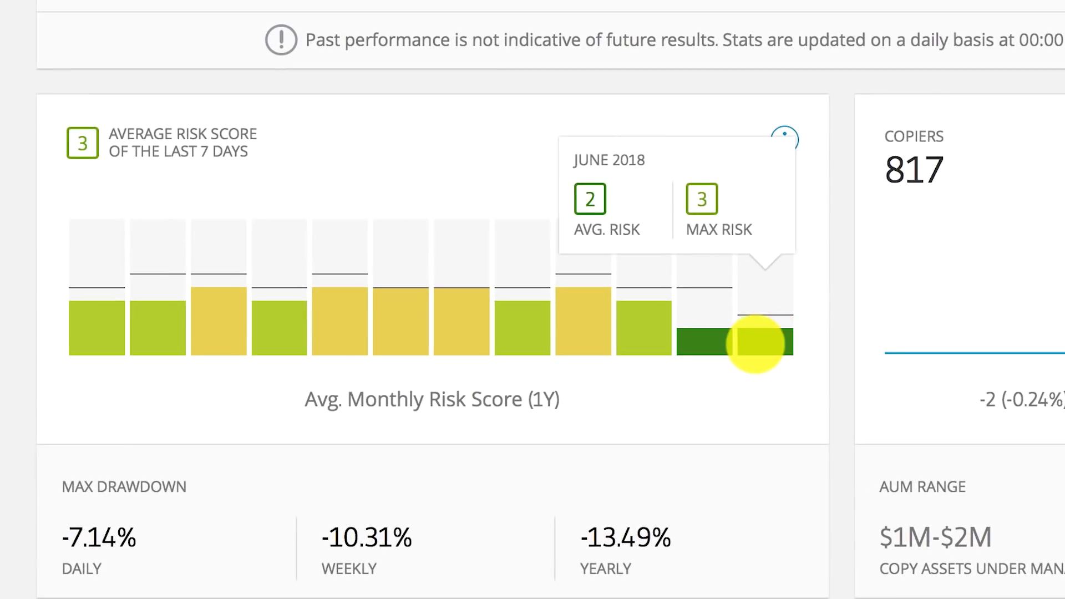
mouse_move(664, 410)
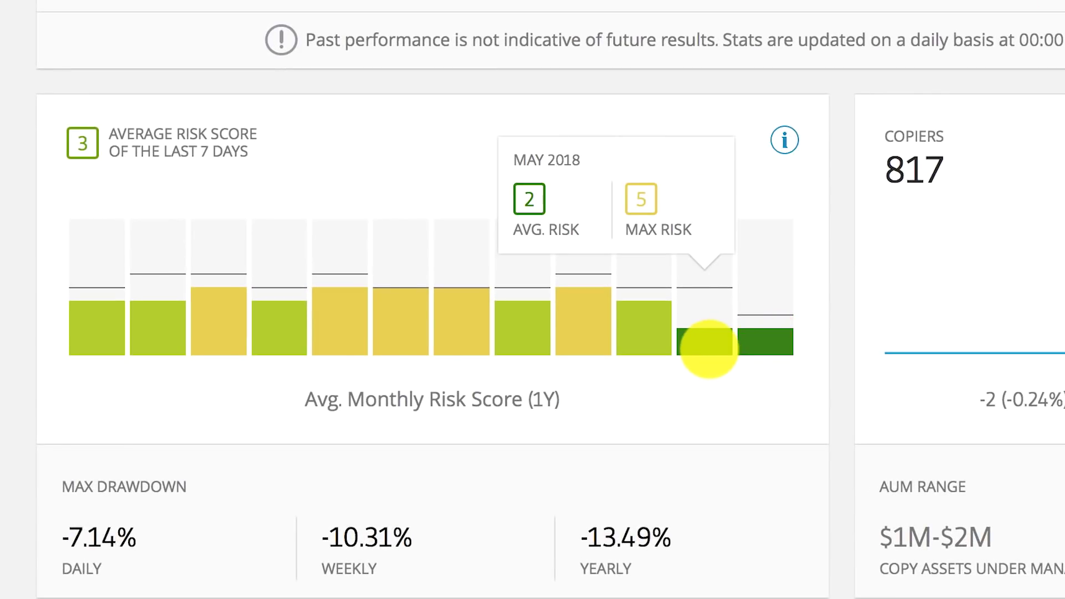
mouse_move(760, 340)
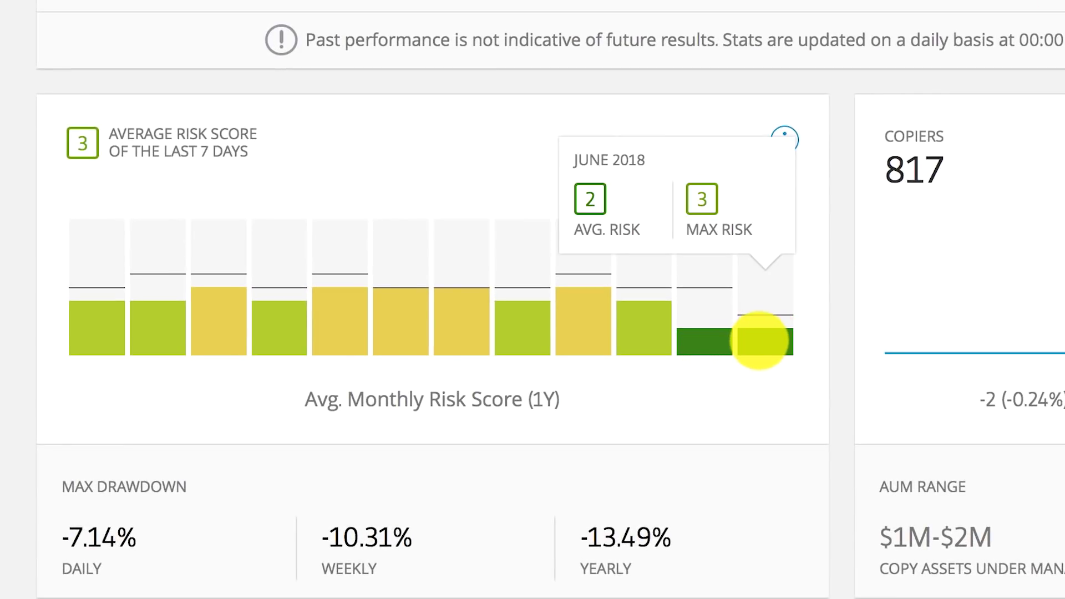
scroll(760, 340, down, 8)
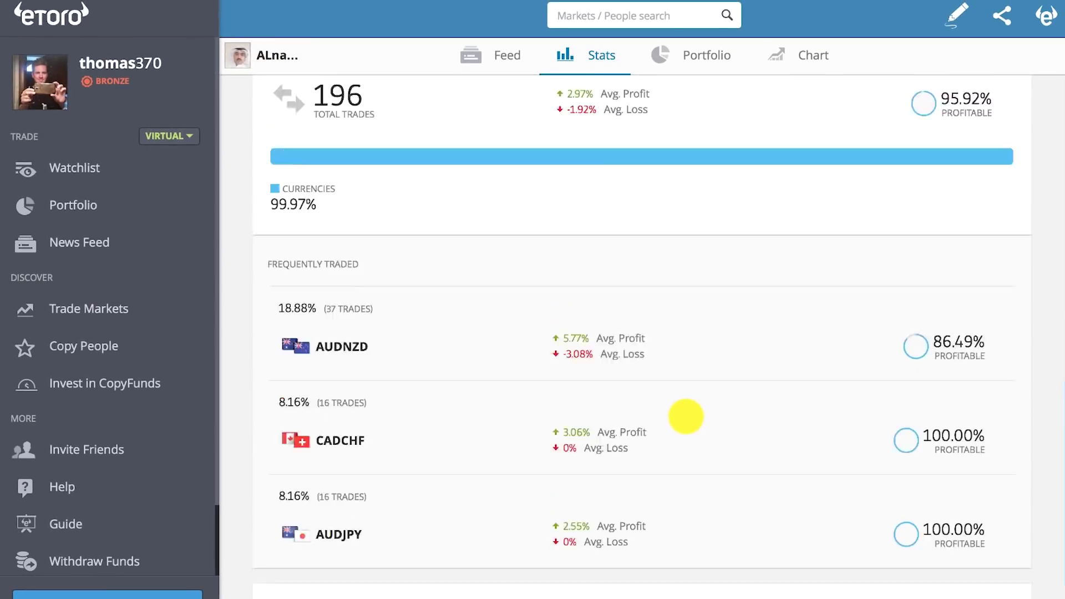
scroll(686, 416, up, 15)
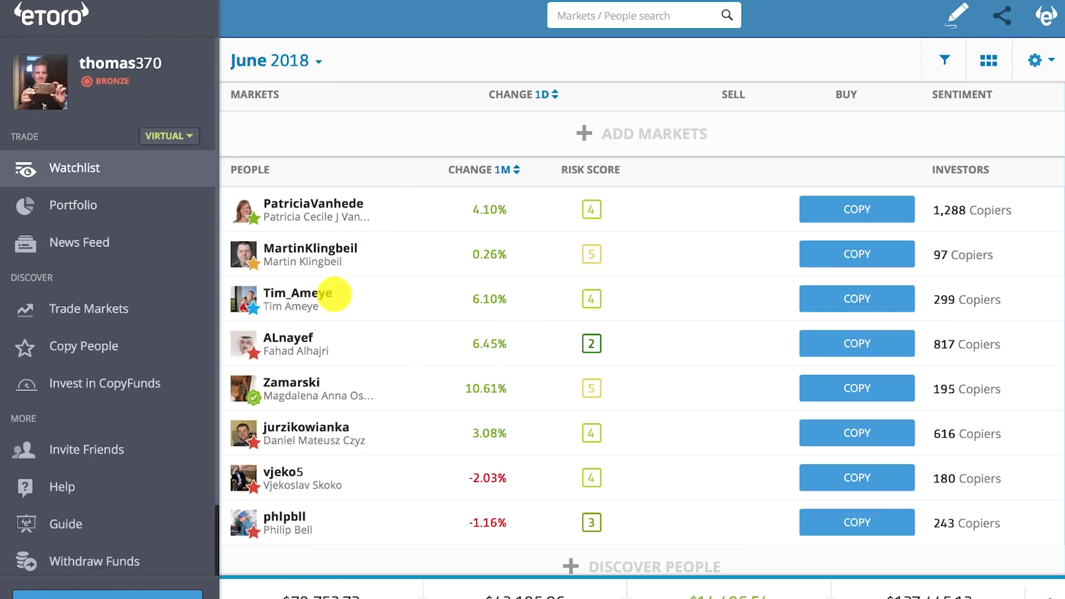
- Open the stats of the June 2018 trader with the 6.10% monthly change and examine the average monthly risk scores
click(335, 294)
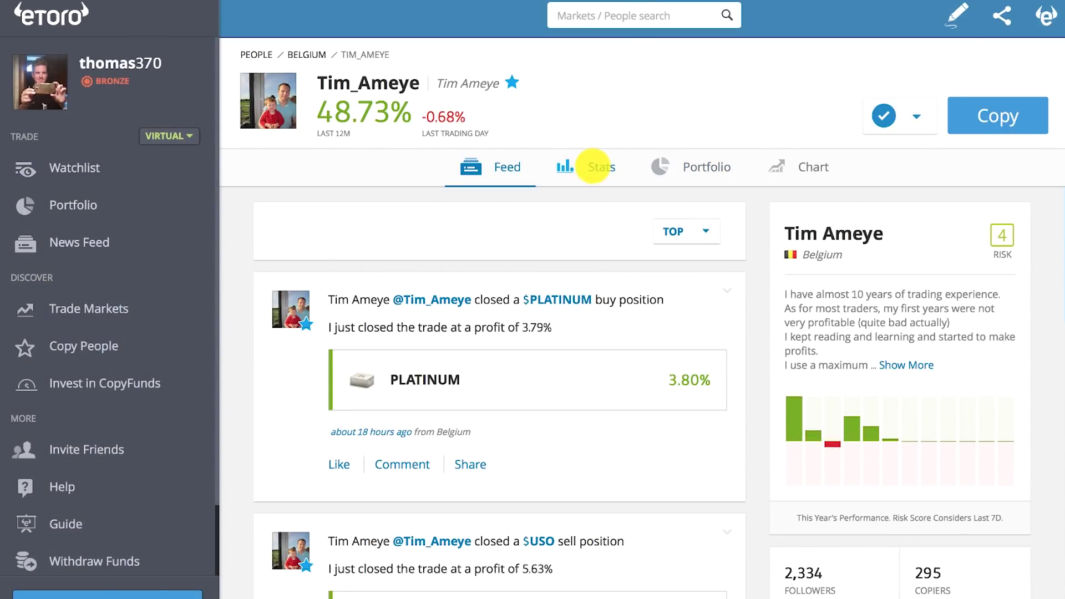
click(593, 166)
scroll(587, 350, down, 5)
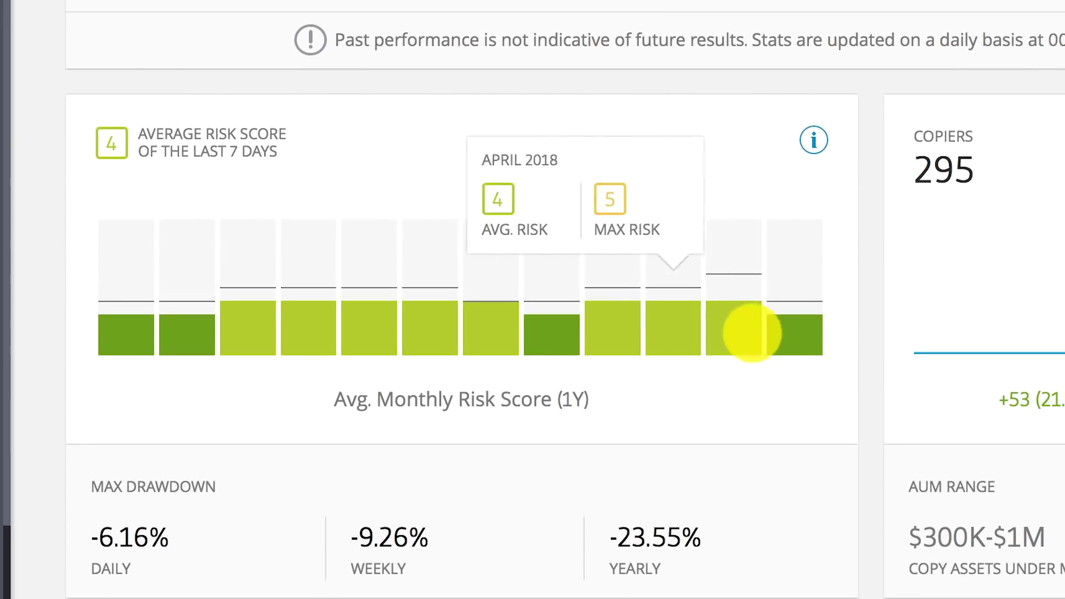